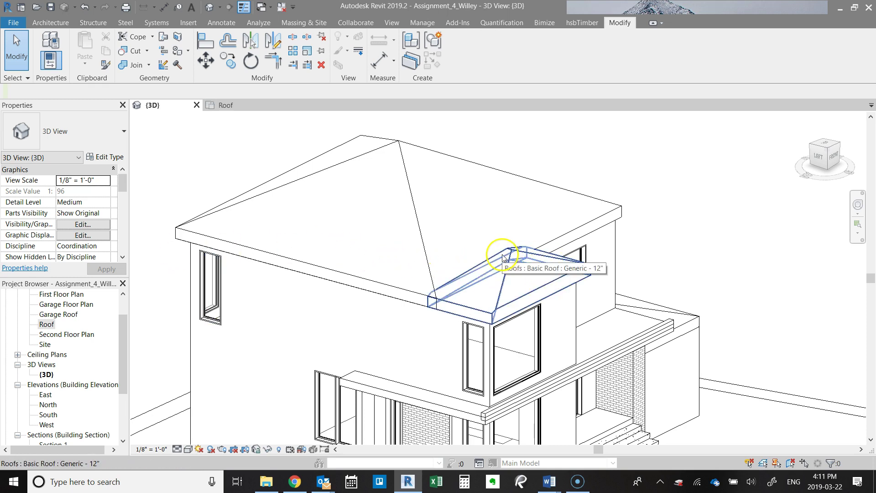
- Join the front dormer roof's geometry into the main hip roof and check the result in 3D
middle_click_drag(484, 291, 511, 298, "shift")
middle_click_drag(615, 249, 554, 256, "shift")
left_click(131, 65)
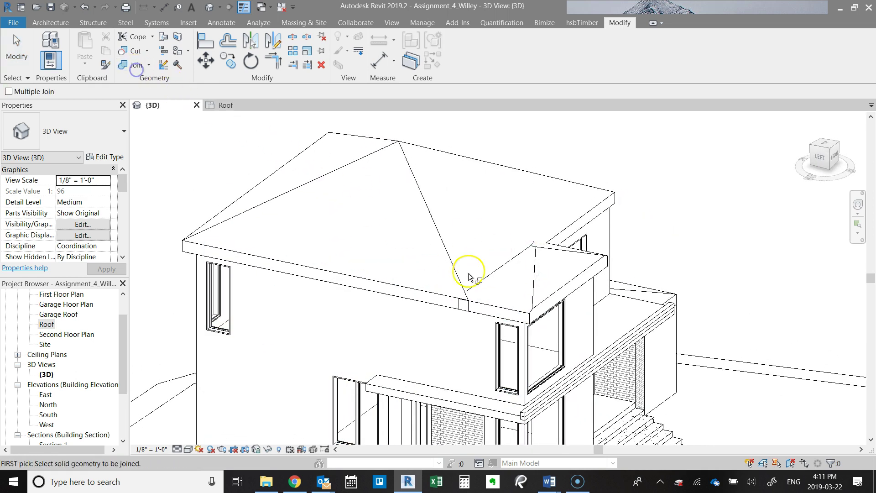
left_click(482, 277)
left_click(465, 287)
middle_click_drag(456, 294, 478, 307, "shift")
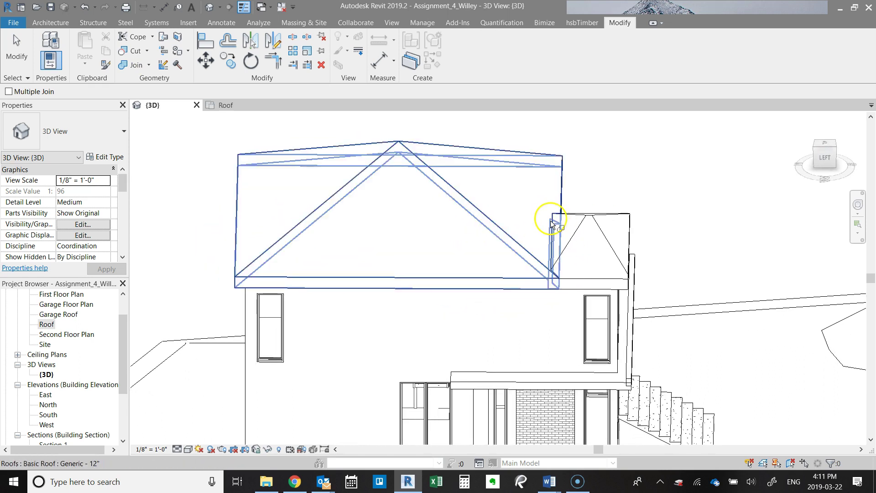
scroll(558, 228, "up", 5)
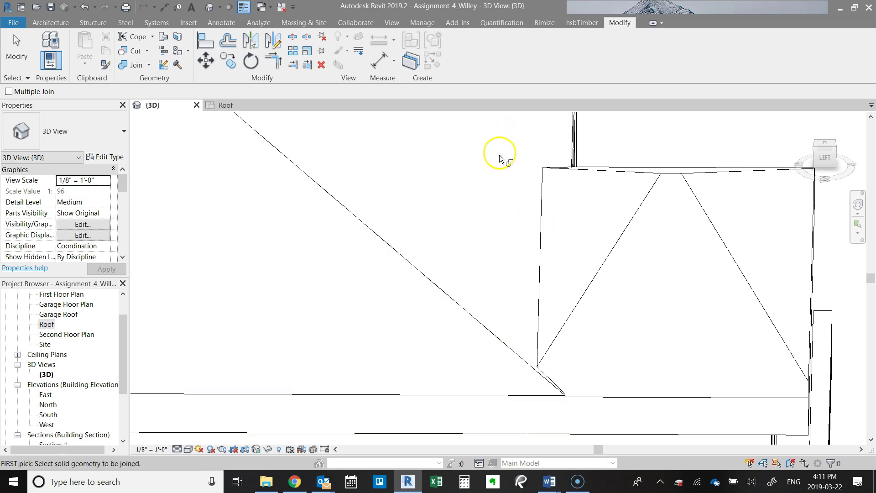
middle_click_drag(532, 209, 403, 308, "shift")
- Open the dormer roof's footprint sketch and delete its slope arrows
key("Escape")
key("Escape")
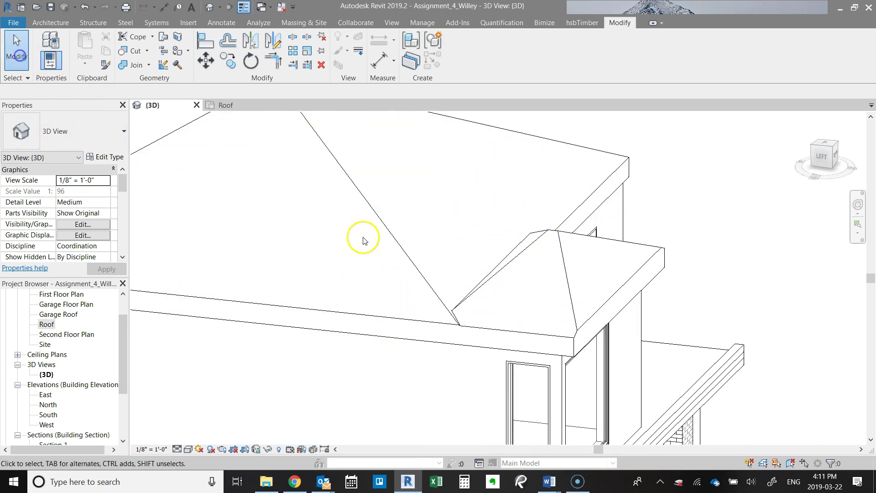
left_click(566, 263)
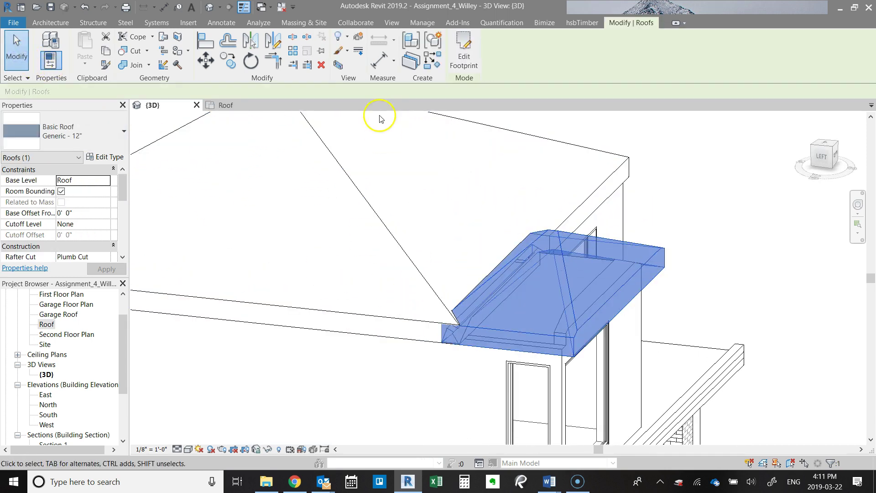
left_click(460, 56)
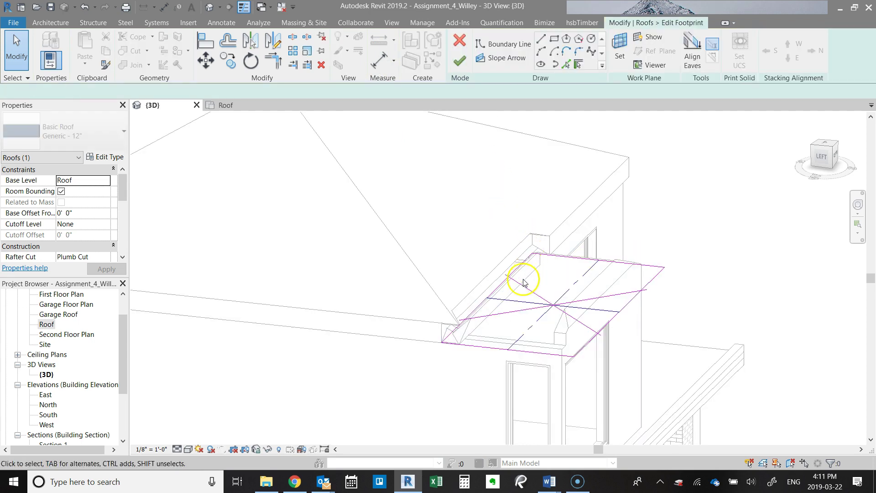
left_click_drag(595, 281, 528, 319)
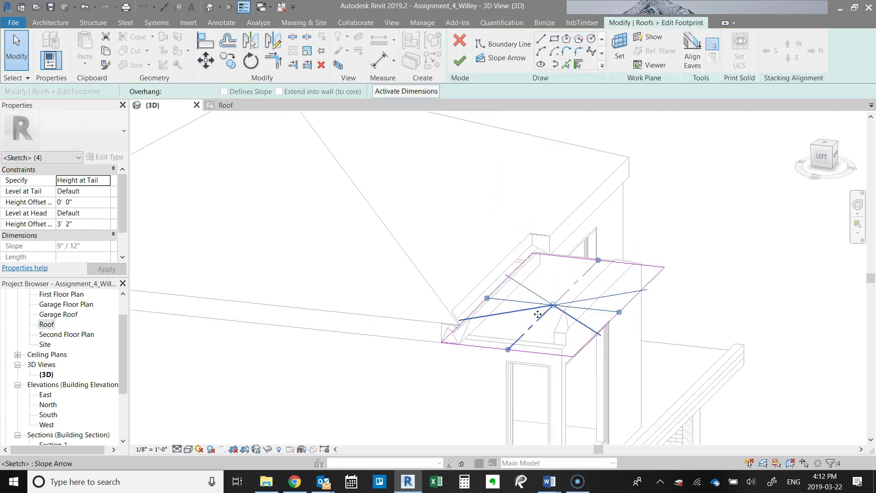
key("Delete")
- Make the dormer's three outer sketch edges define slope at 6" / 12"
mouse_move(733, 221)
left_mouse_down()
mouse_move(572, 361)
mouse_move(553, 365)
left_mouse_up()
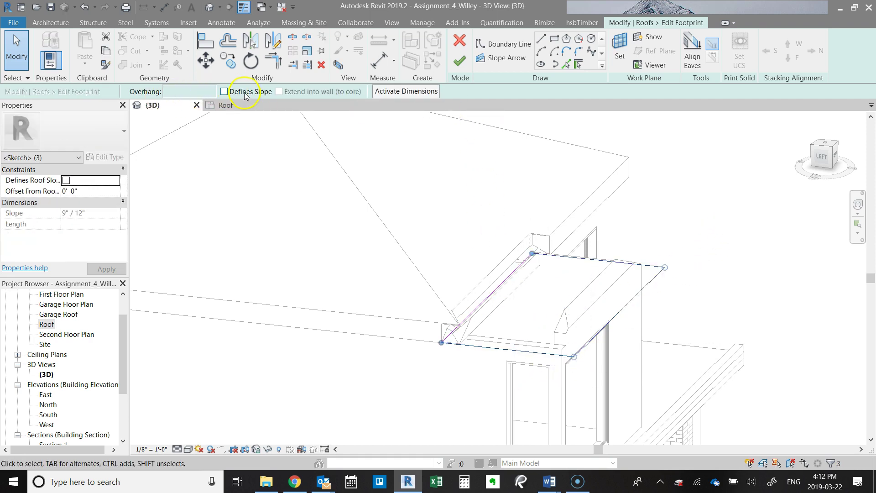
left_click(245, 93)
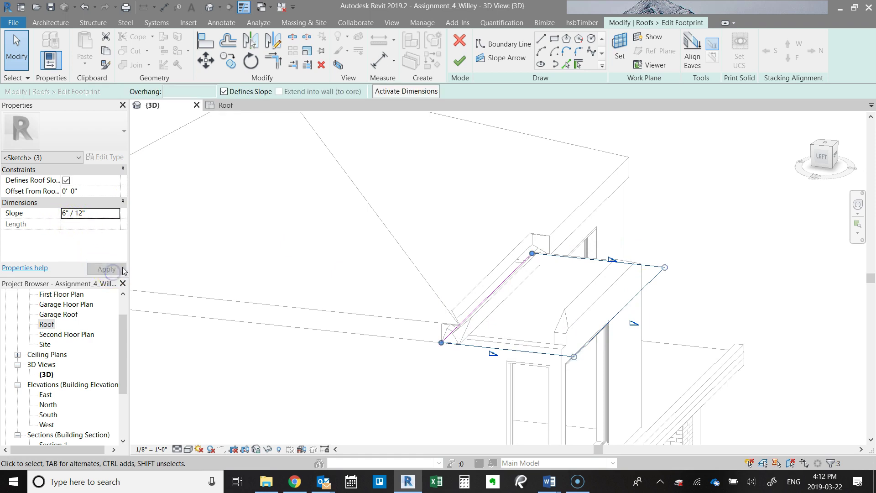
left_click(540, 290)
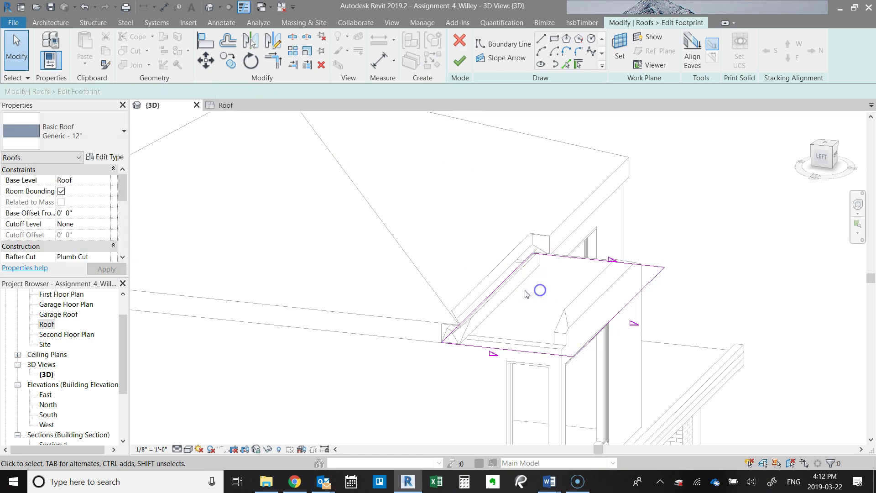
- Finish the dormer roof footprint and inspect where the dormer meets the eave
left_click(458, 70)
left_click(692, 190)
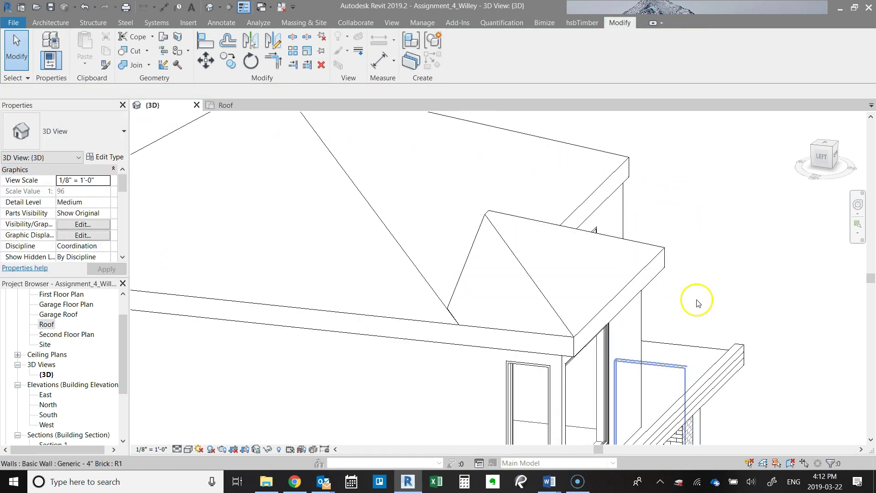
middle_click_drag(696, 304, 759, 272, "shift")
scroll(549, 291, "up", 3)
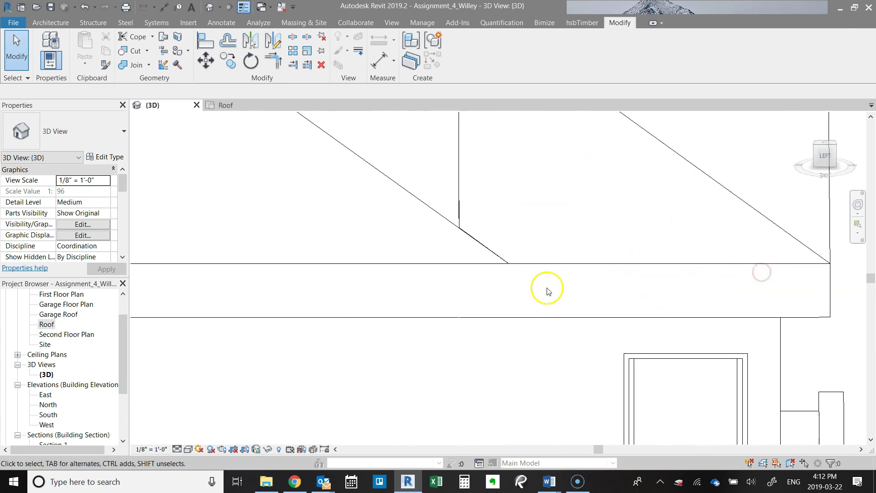
middle_click_drag(498, 246, 459, 293, "shift")
scroll(651, 182, "down", 3)
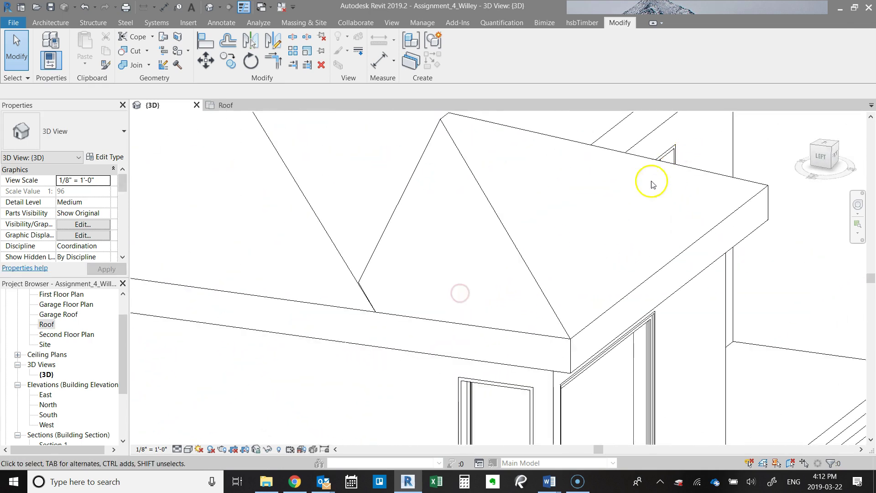
scroll(432, 271, "up", 4)
scroll(371, 289, "up", 2)
scroll(413, 289, "down", 3)
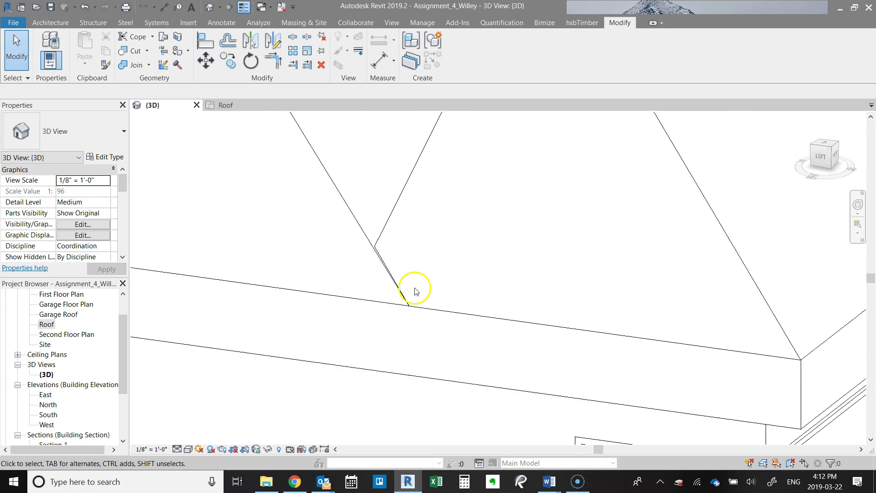
scroll(367, 273, "down", 2)
- Open the main hip roof's footprint sketch for editing
left_click(338, 295)
scroll(338, 295, "down", 3)
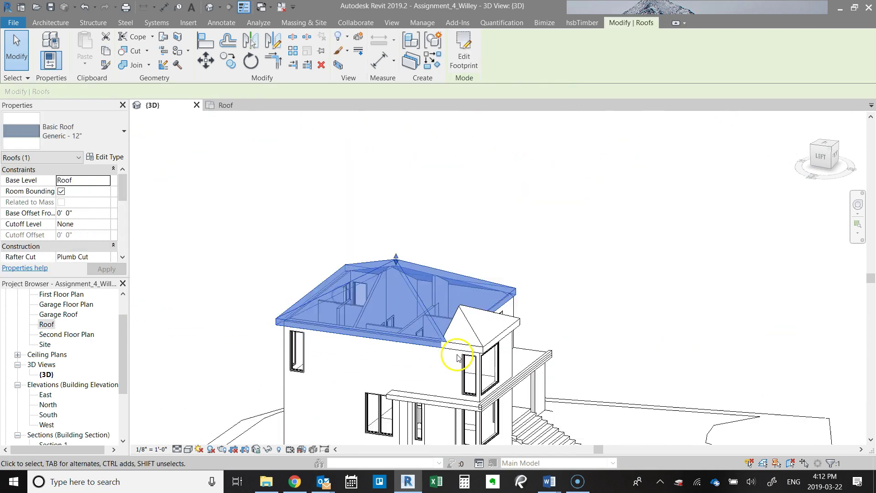
scroll(461, 268, "up", 3)
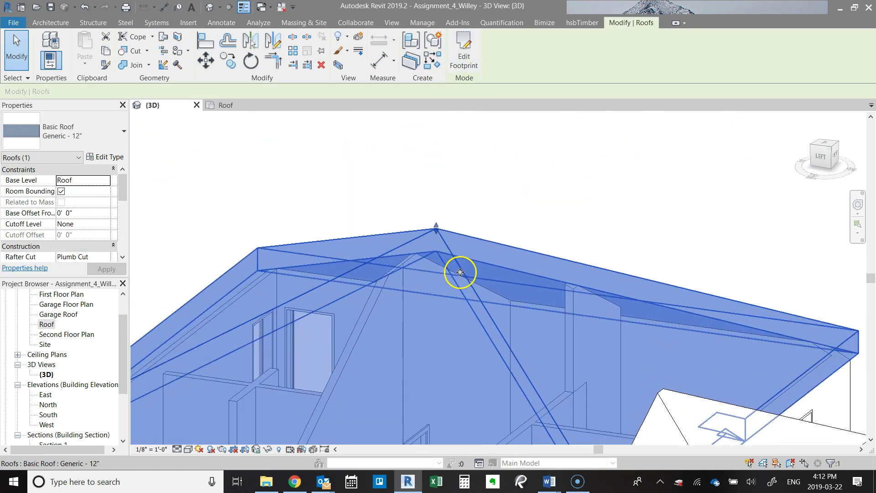
left_click(463, 50)
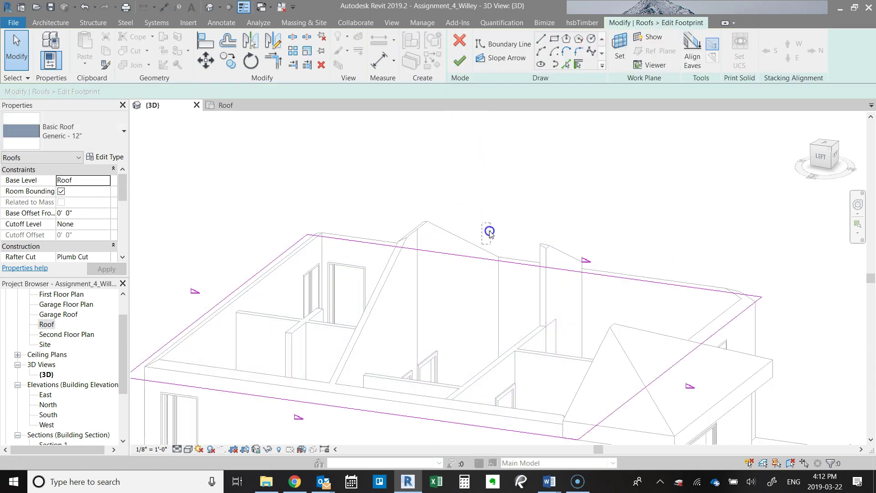
- Copy the main roof edge's 6 75/256" / 12" slope and finish its sketch unchanged
left_click(466, 266)
scroll(370, 296, "down", 2)
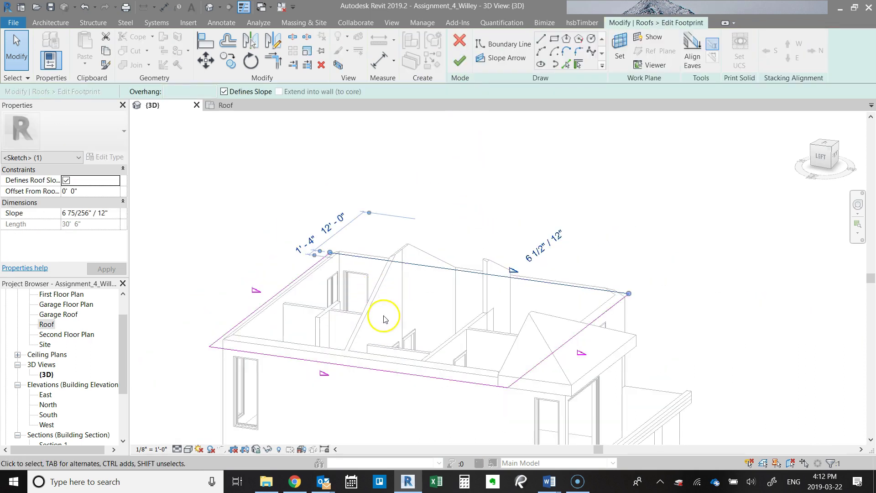
left_click(87, 213)
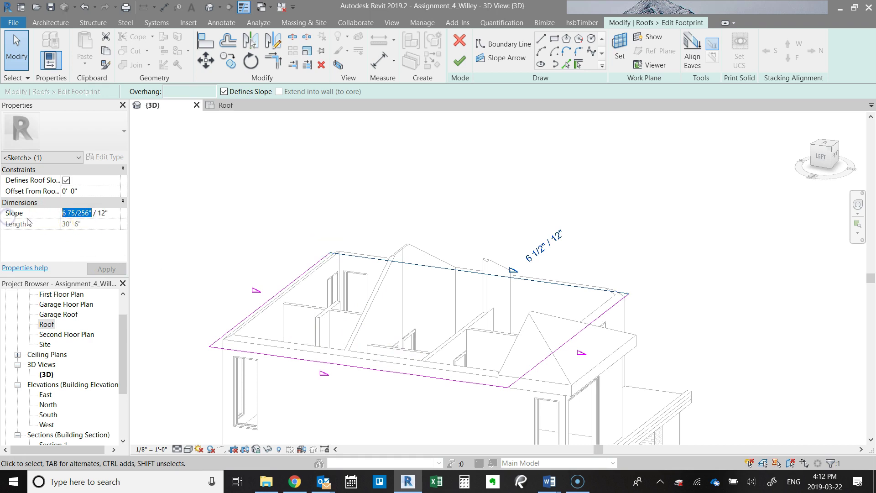
left_click(460, 60)
left_click(665, 288)
- Apply the 6 75/256" / 12" slope to the dormer's three sloped edges and finish
double_click(556, 348)
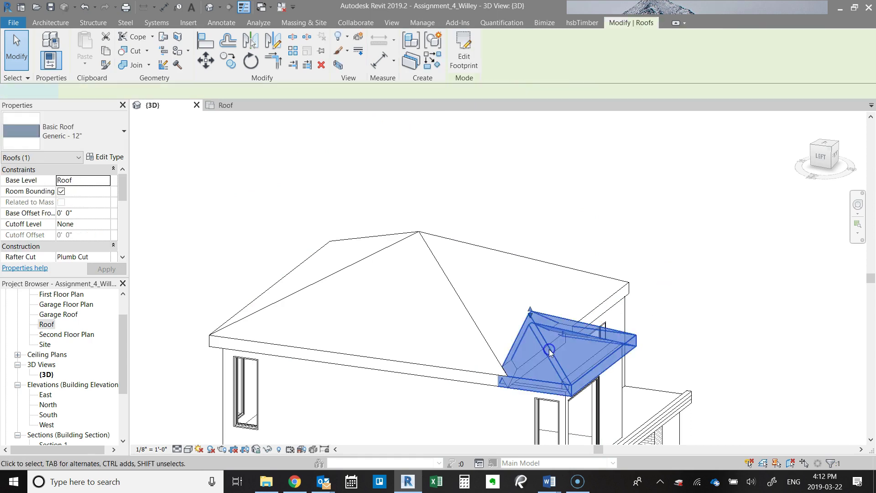
left_click_drag(657, 333, 637, 354)
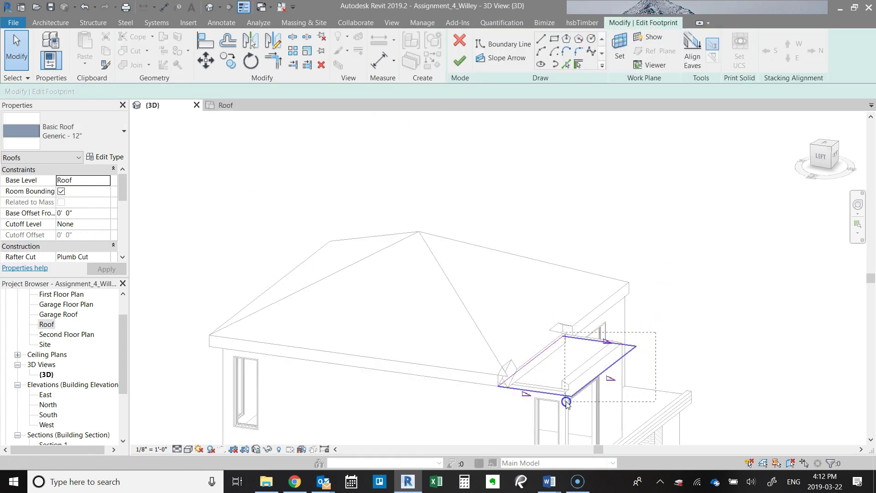
left_click_drag(568, 402, 568, 404)
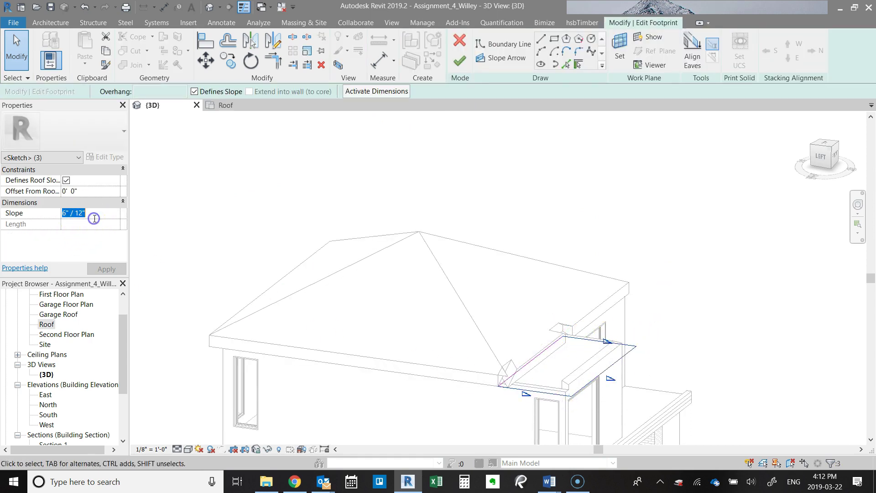
left_click(116, 267)
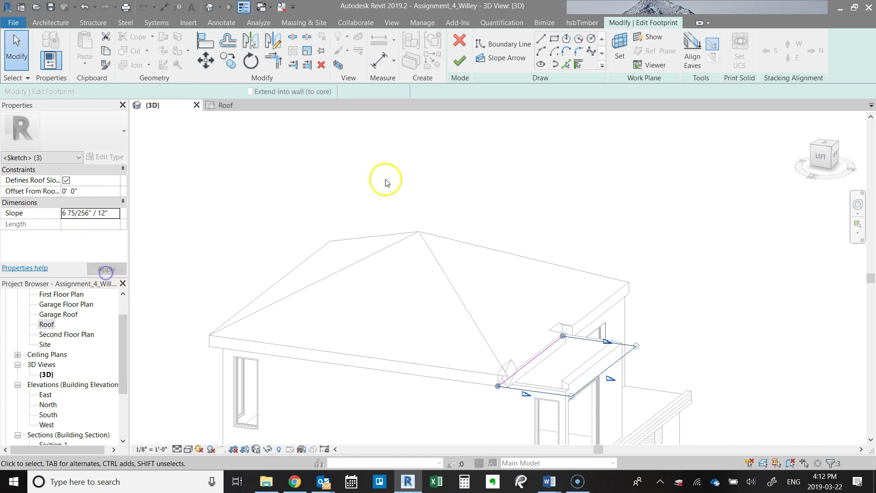
left_click(458, 60)
left_click(689, 294)
middle_click_drag(689, 293, 625, 319, "shift")
- Open the East elevation, then the North elevation view
scroll(593, 296, "up", 8)
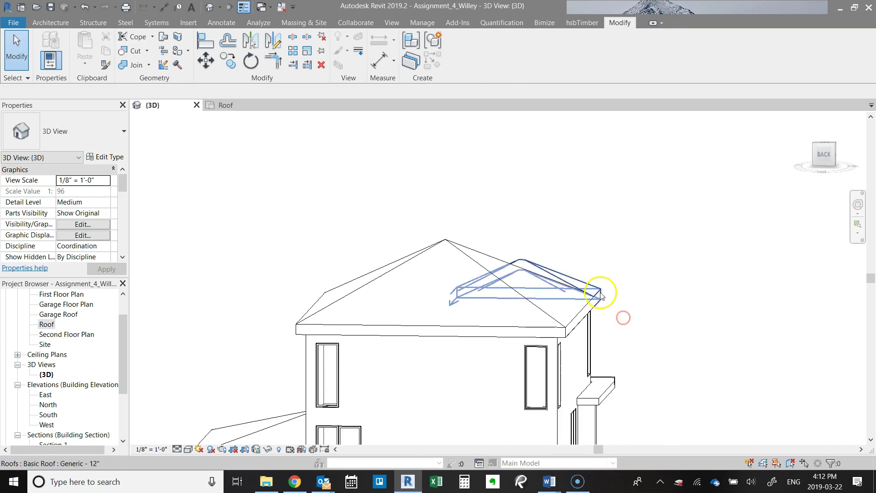
scroll(598, 308, "down", 2)
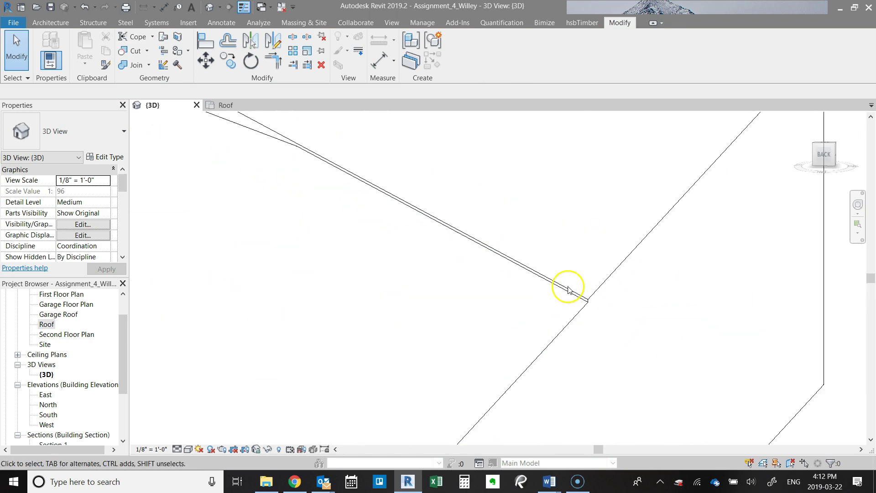
scroll(41, 372, "down", 3)
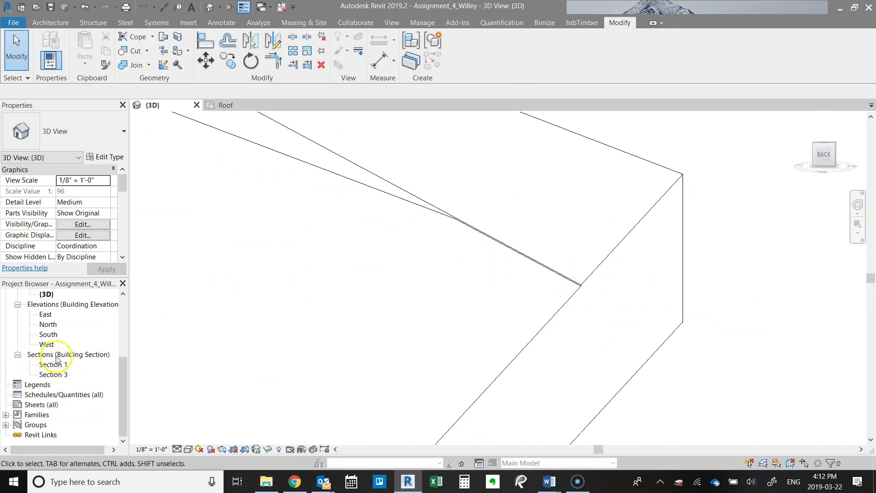
double_click(44, 315)
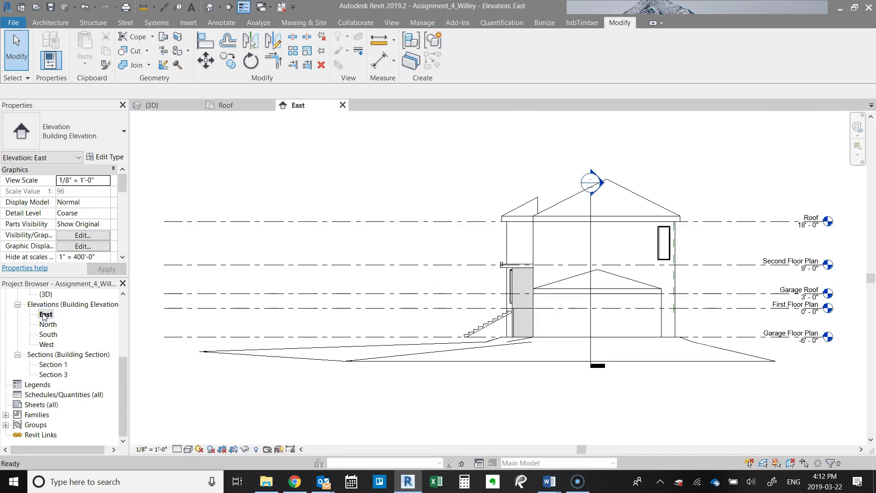
double_click(48, 324)
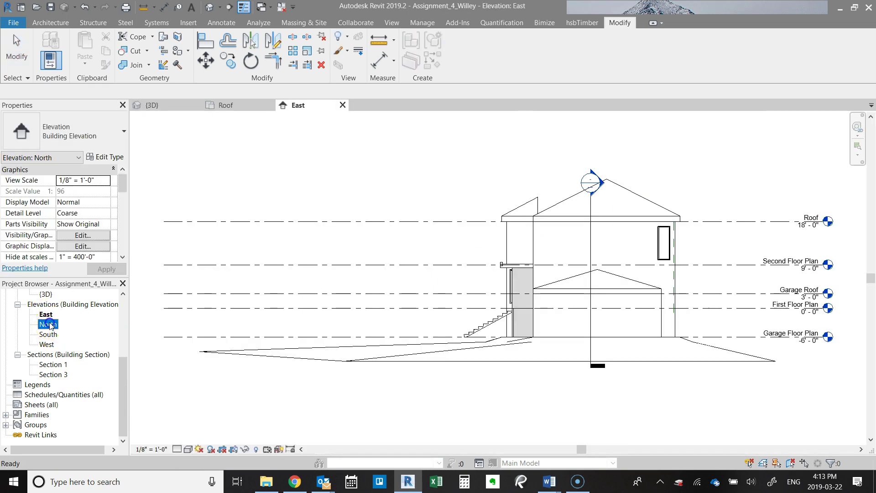
scroll(510, 236, "up", 2)
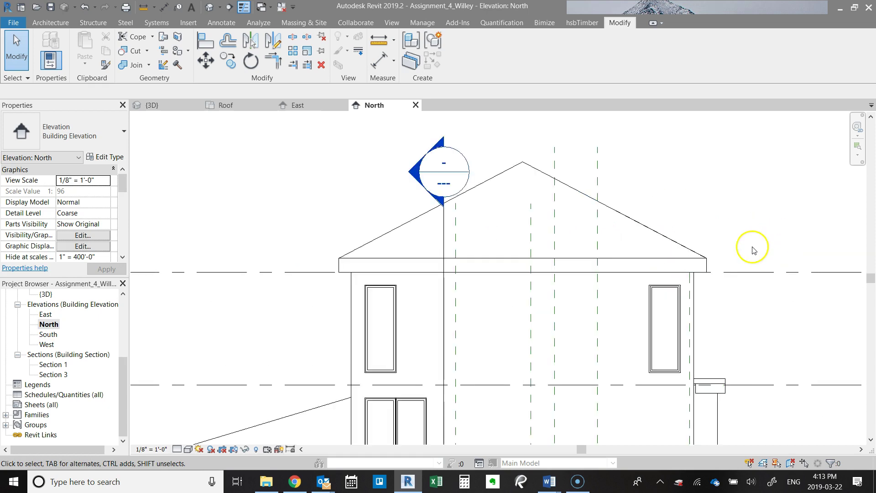
scroll(700, 256, "up", 5)
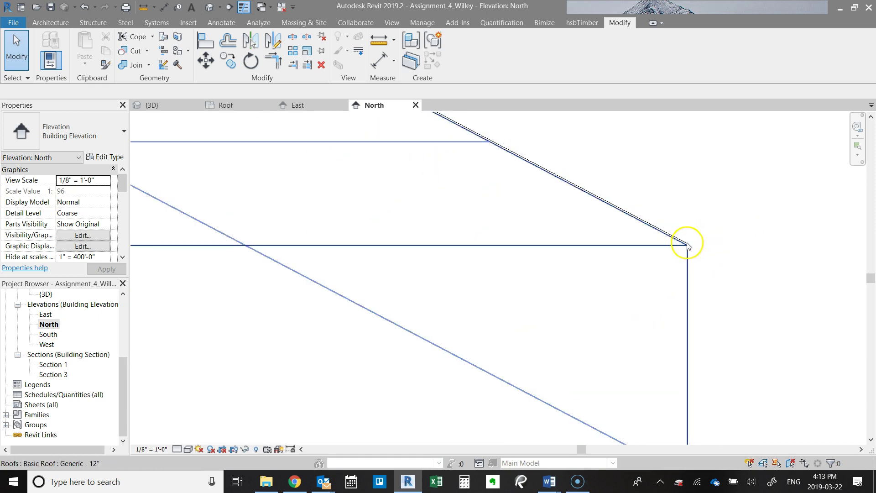
- Move the dormer roof down from its eave end to the main roof's eave point
left_click(688, 244)
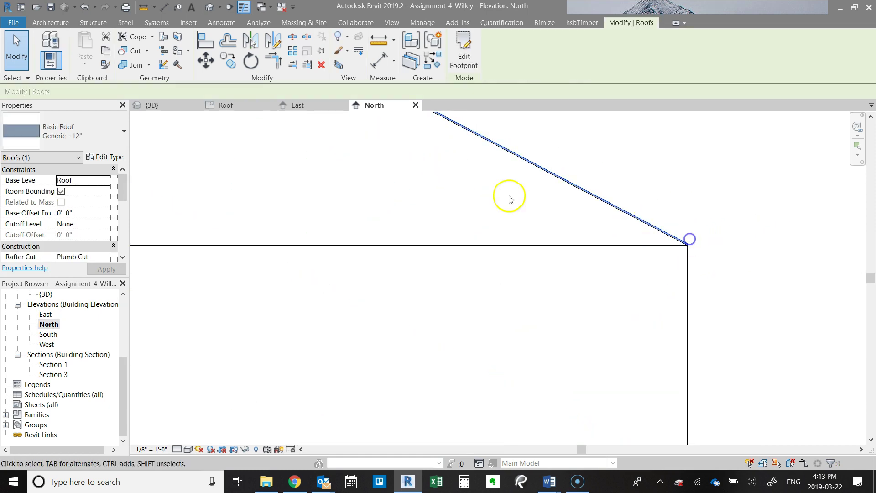
left_click(214, 67)
scroll(749, 269, "up", 4)
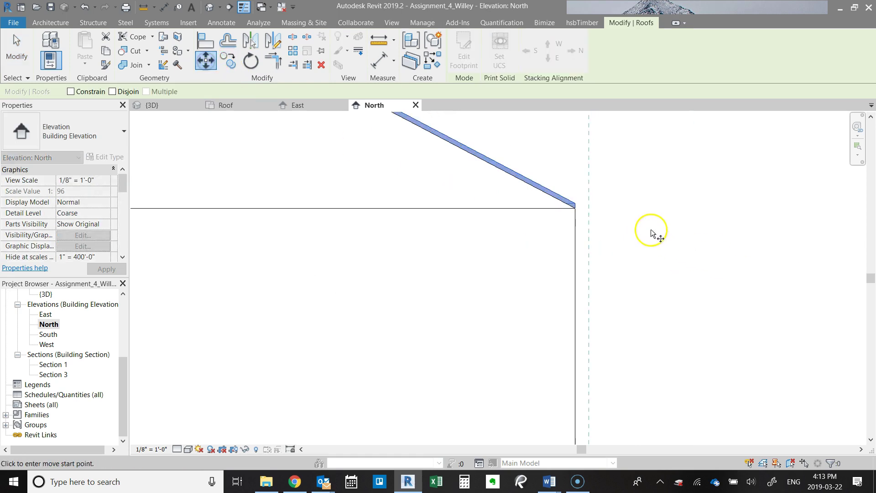
scroll(652, 231, "up", 2)
left_click(502, 178)
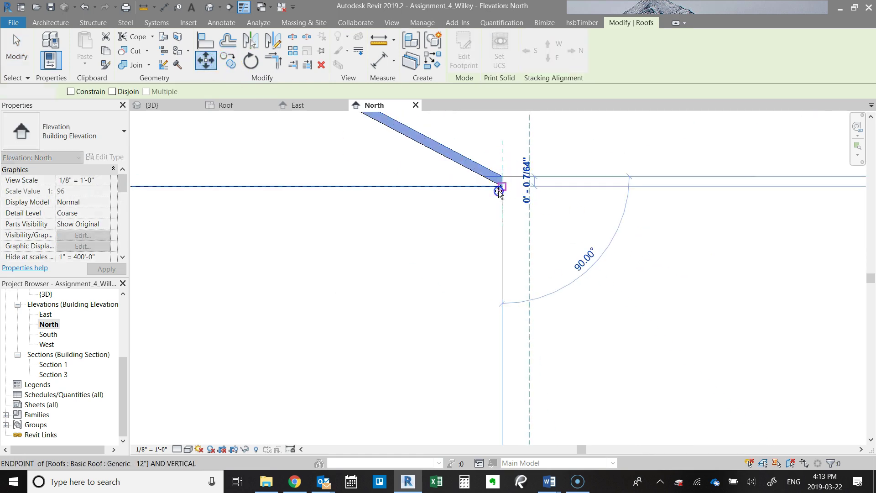
left_click(500, 192)
key("Escape")
scroll(549, 195, "down", 3)
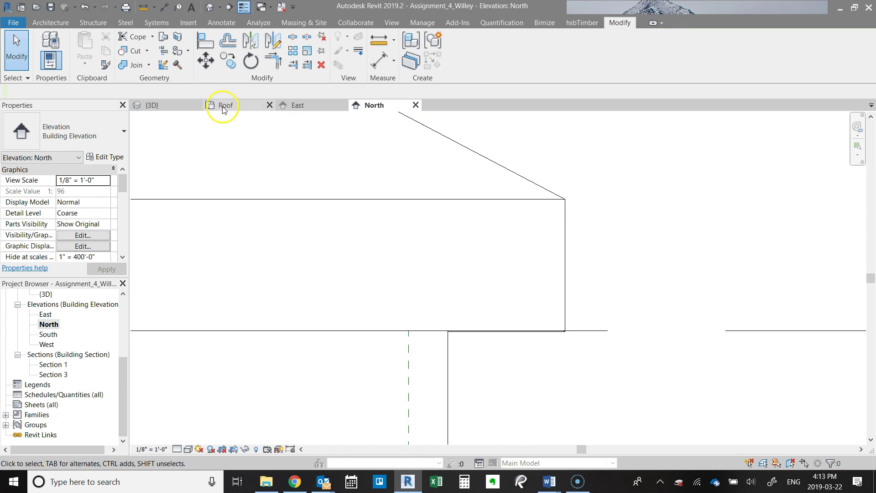
- In 3D, stretch the dormer footprint's back edge into the main roof and finish the sketch
left_click(162, 106)
scroll(601, 191, "down", 4)
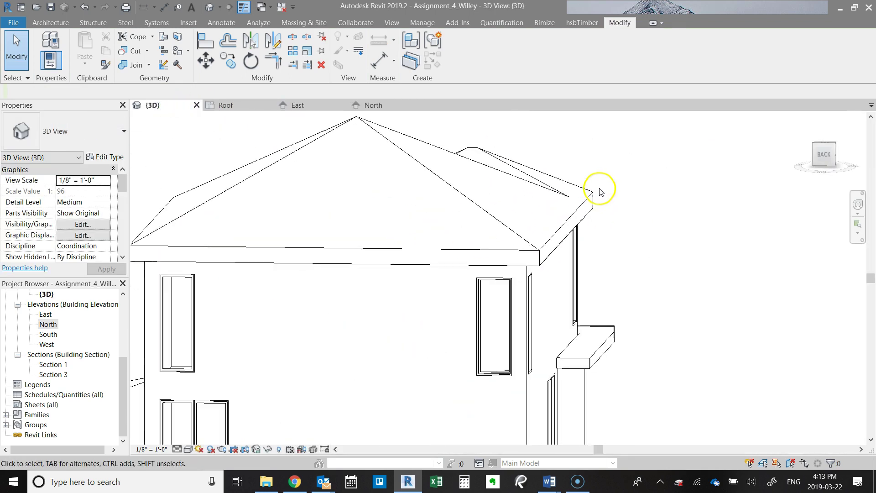
middle_click_drag(648, 233, 518, 297, "shift")
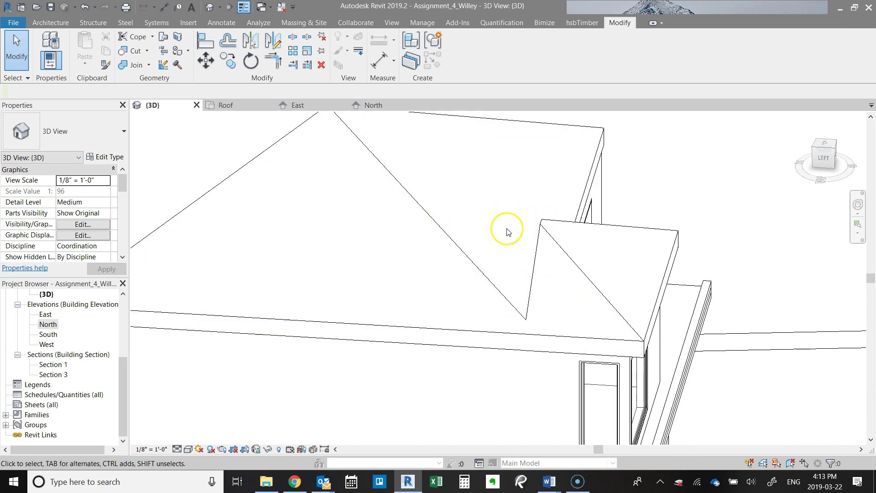
double_click(540, 239)
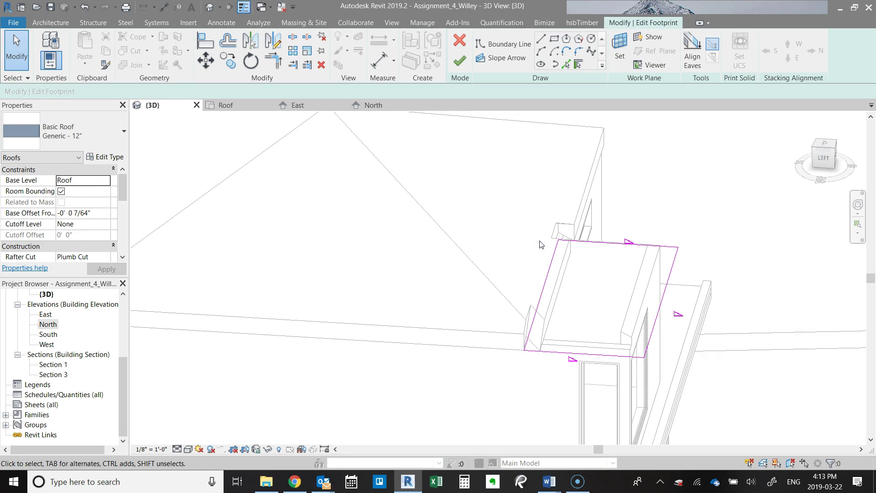
left_click(553, 252)
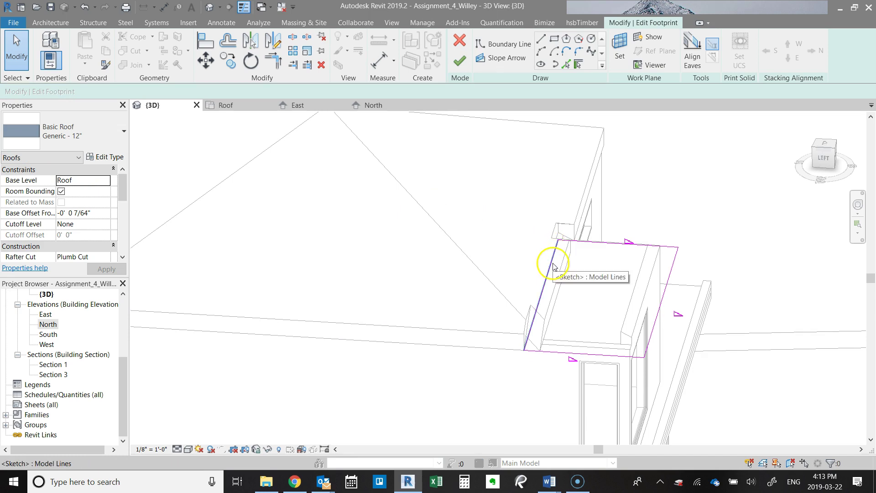
mouse_move(557, 254)
left_mouse_down()
mouse_move(404, 259)
mouse_move(401, 237)
left_mouse_up()
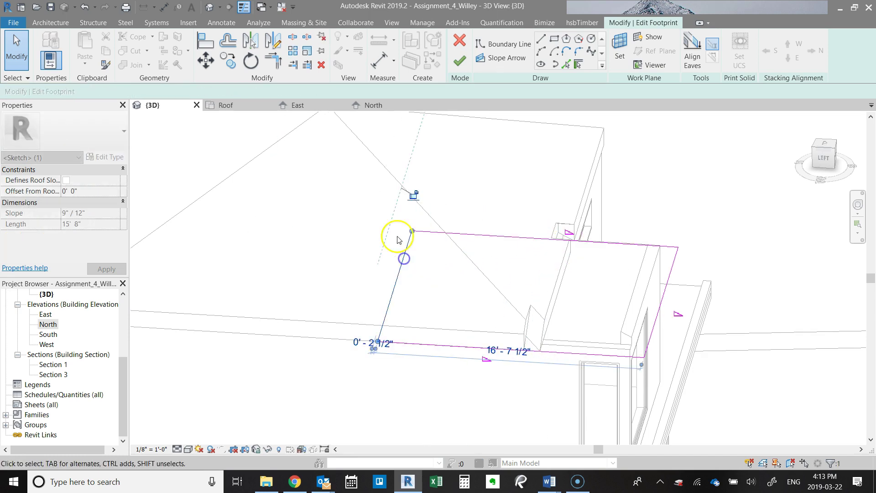
left_click(459, 66)
left_click(708, 196)
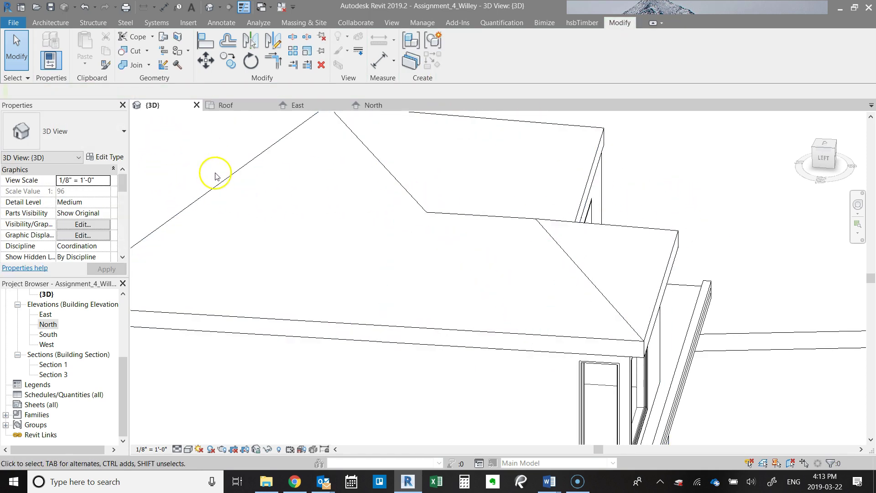
- In the Roof plan, unjoin the dormer roof's geometry from everything
left_click(241, 107)
scroll(389, 246, "up", 4)
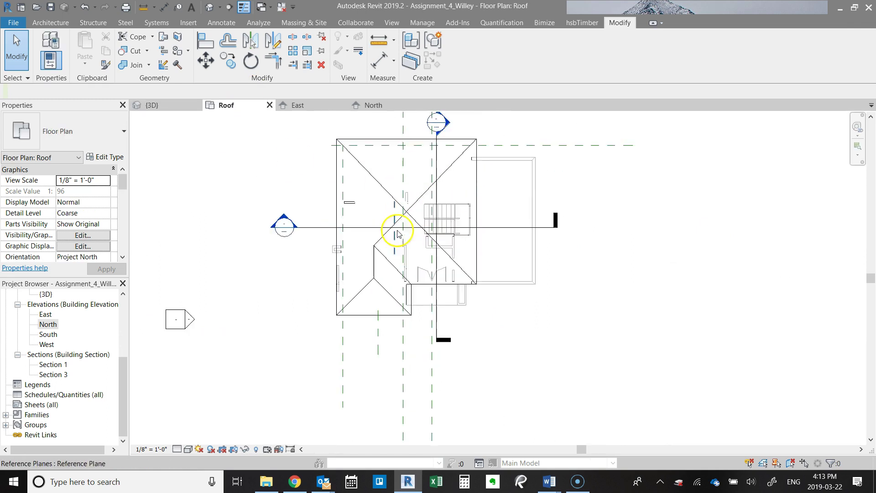
scroll(377, 317, "down", 2)
left_click(378, 254)
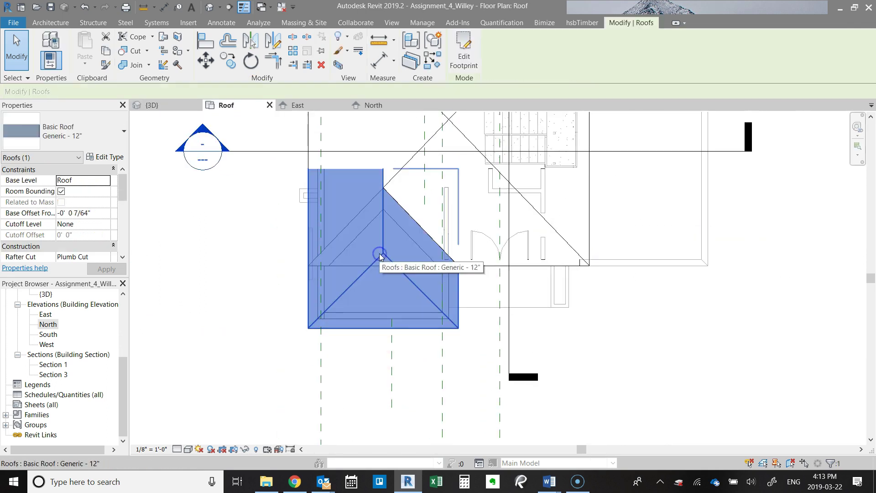
left_click(151, 67)
left_click(120, 108)
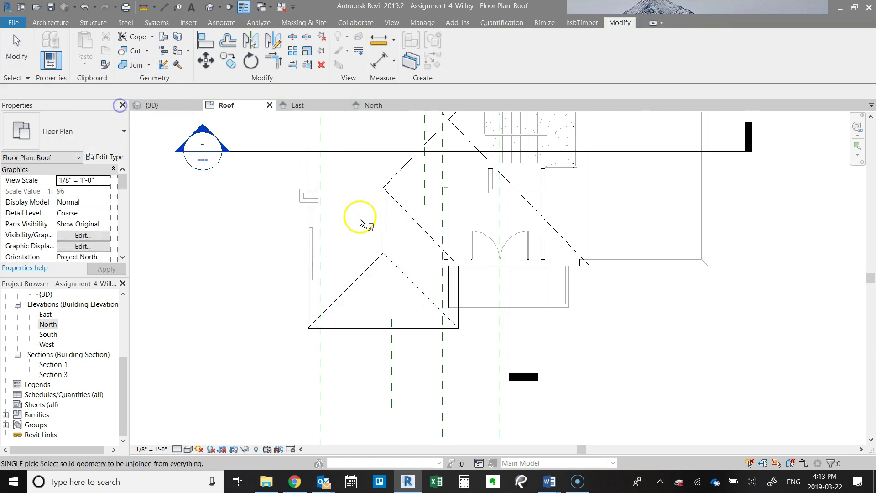
left_click(385, 210)
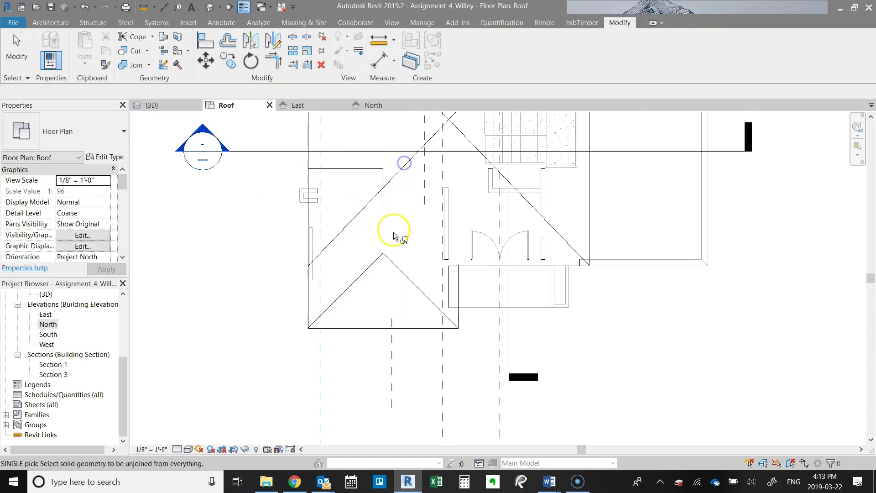
- Join the dormer roof into the main hip roof again
scroll(391, 249, "up", 1)
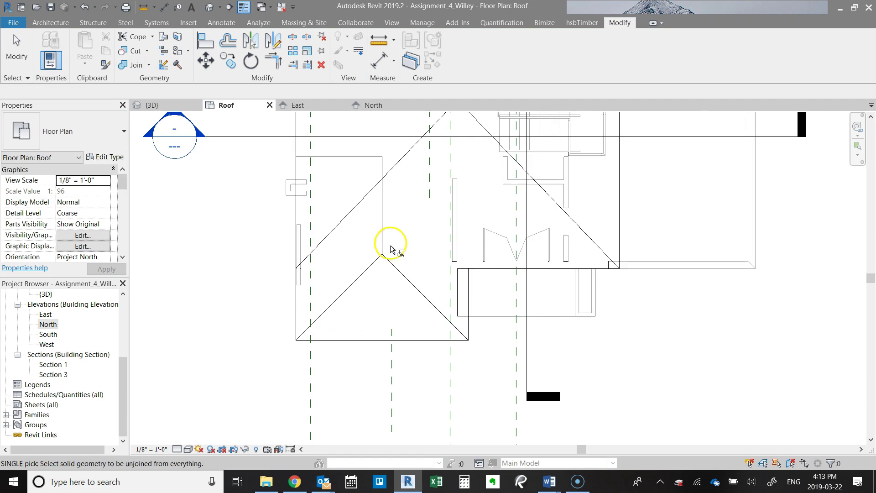
left_click(130, 66)
left_click(384, 215)
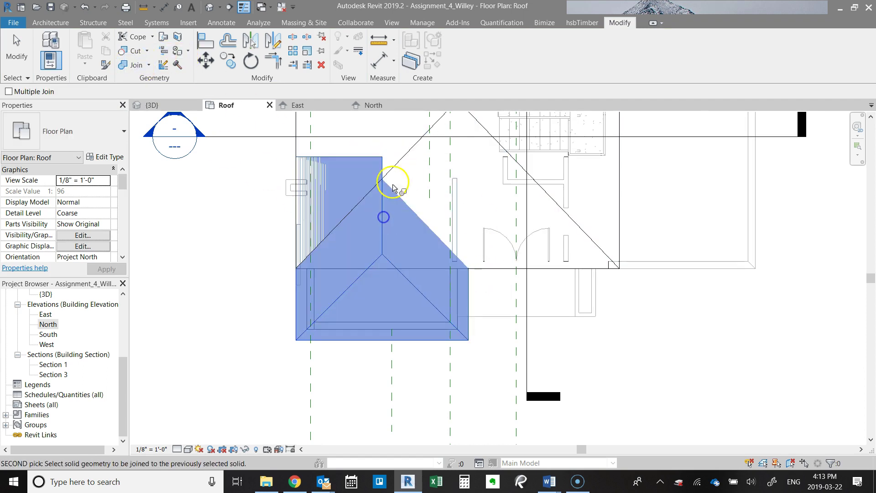
left_click(396, 161)
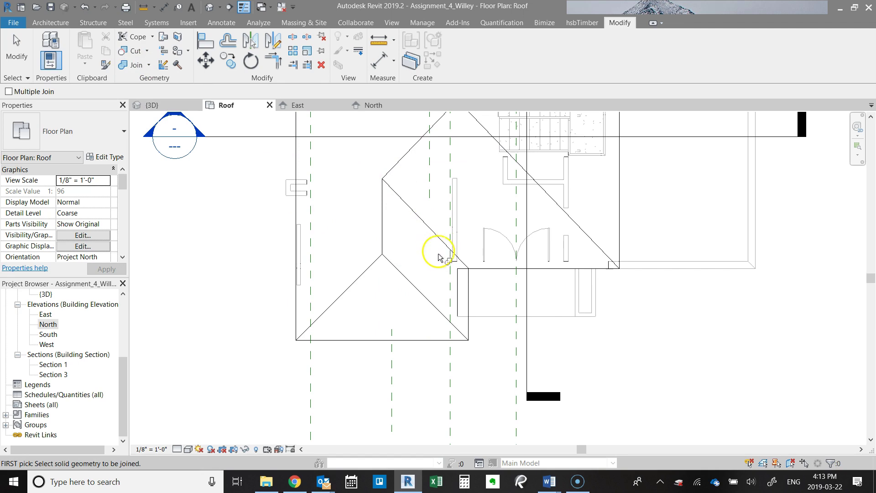
left_click(50, 22)
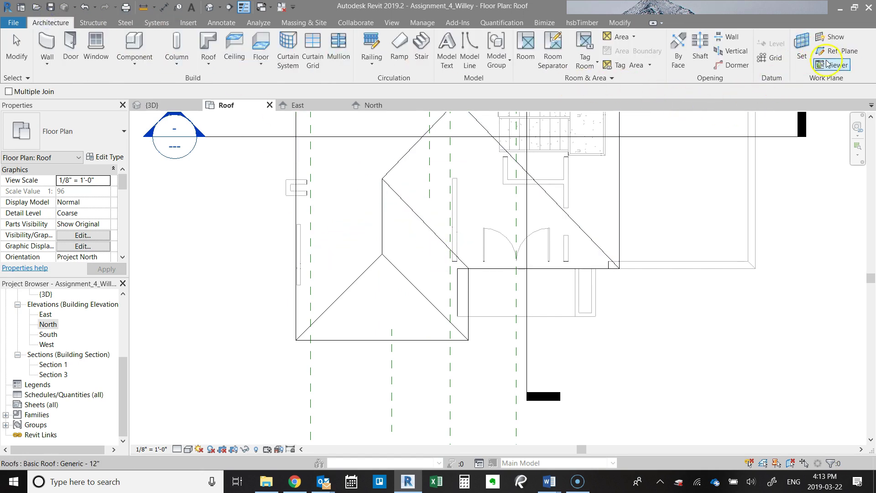
- Draw a 45° valley reference plane from the roof corner to the roof-edge corner
left_click(837, 50)
scroll(391, 178, "up", 2)
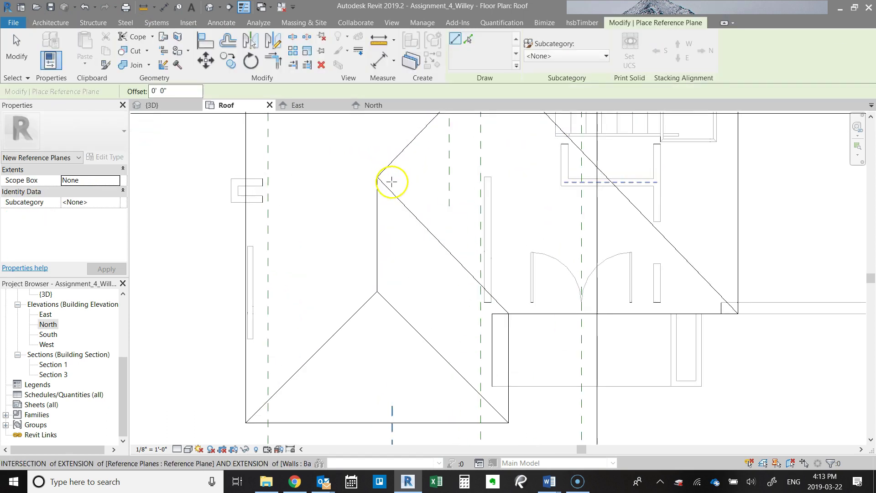
left_click(380, 177)
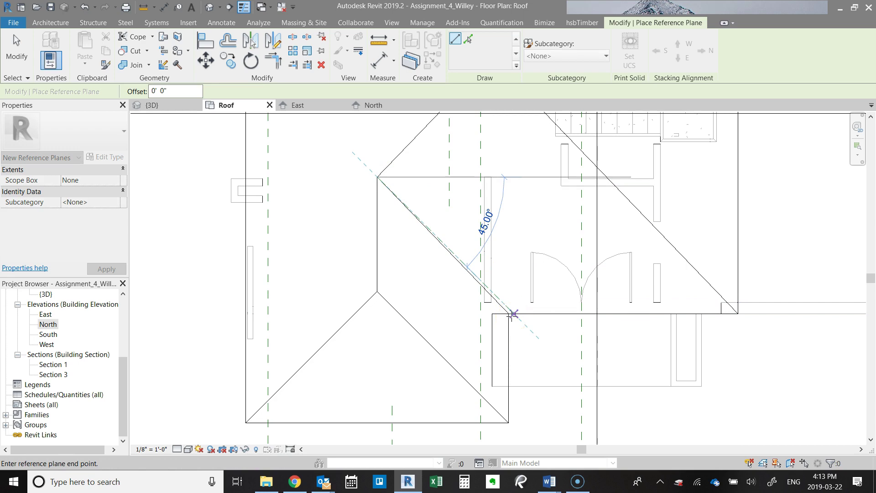
left_click(507, 313)
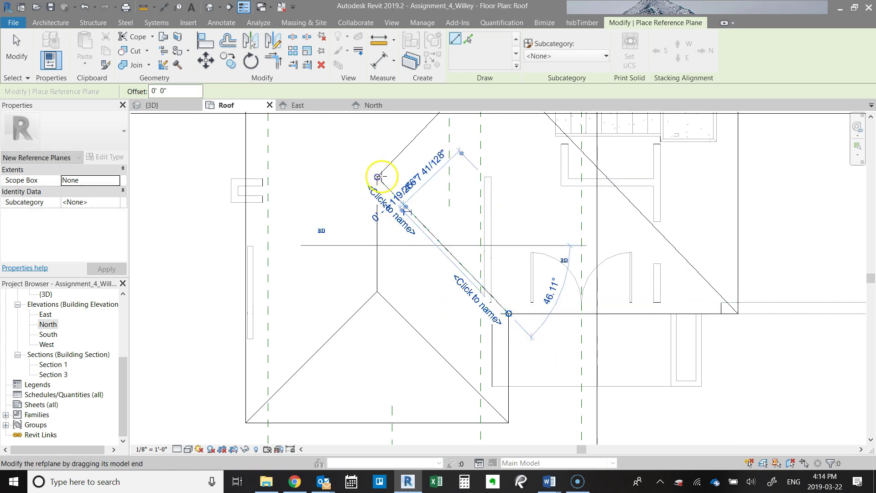
key("Escape")
key("Escape")
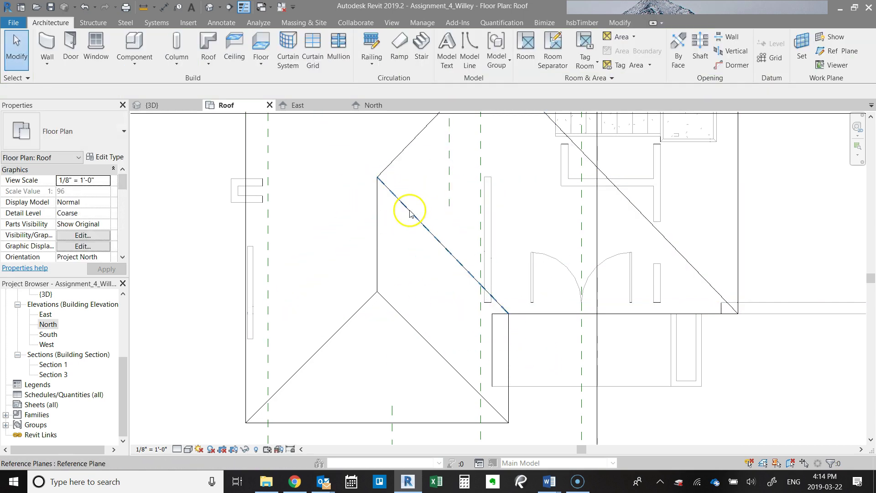
- Extend both ends of the valley reference plane past the ridge and roof edge
left_click(405, 209)
left_click_drag(508, 314, 538, 345)
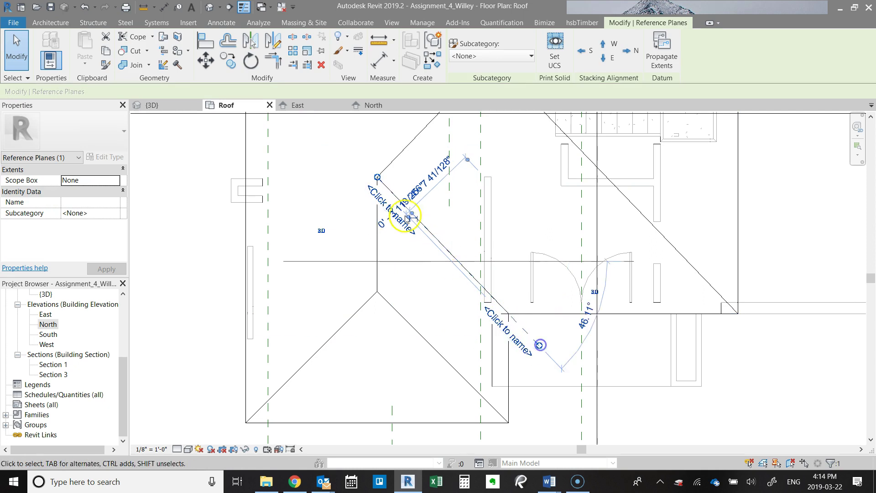
left_click_drag(375, 176, 359, 159)
key("Escape")
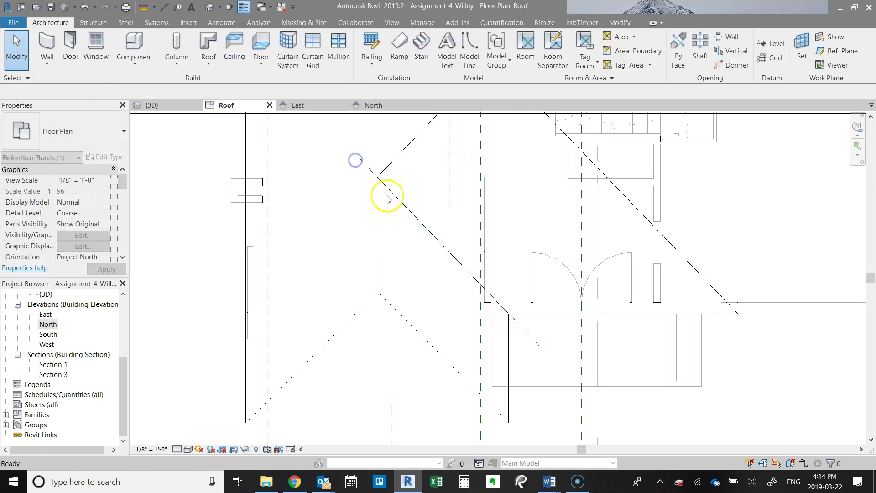
- Mirror the reference plane about the ridge point and open the dormer footprint sketch
left_click(370, 167)
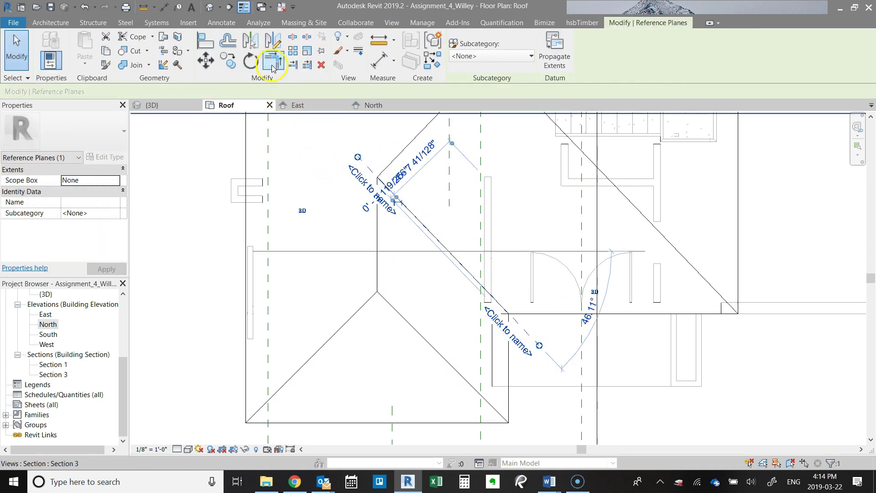
left_click(283, 47)
left_click(377, 181)
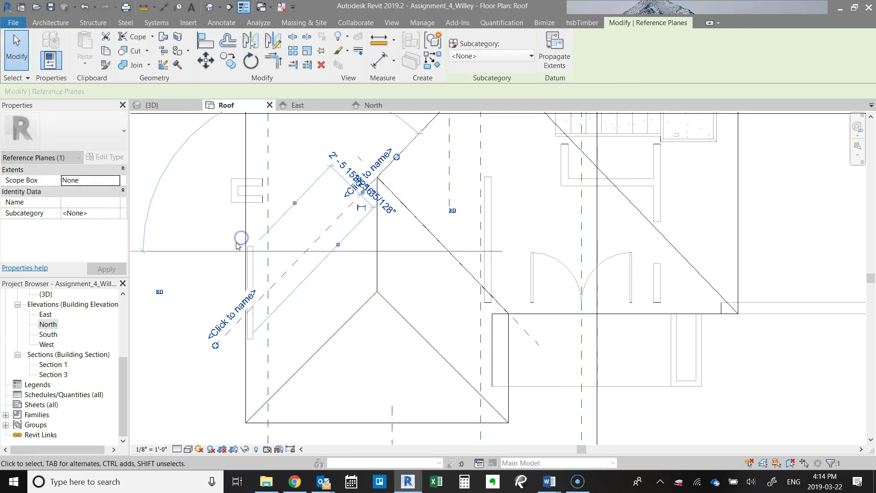
key("Escape")
double_click(382, 221)
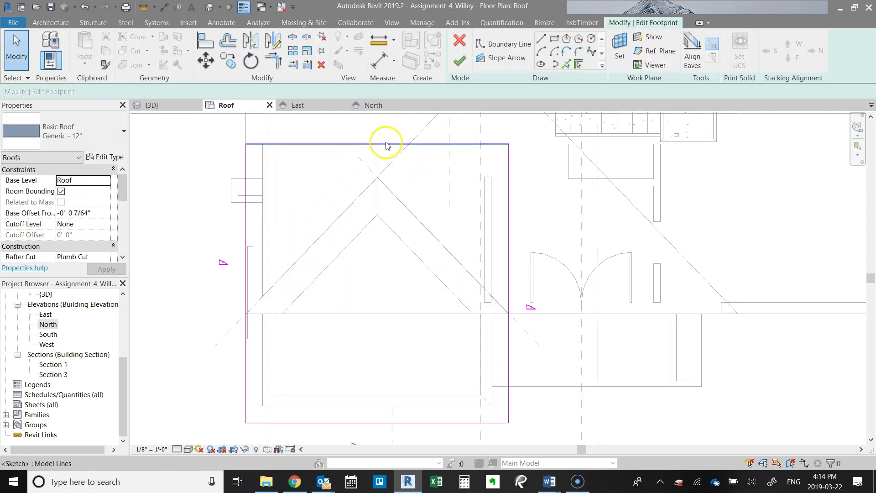
- Replace the top footprint edge with boundary lines picked on both diagonal reference planes
left_click(400, 144)
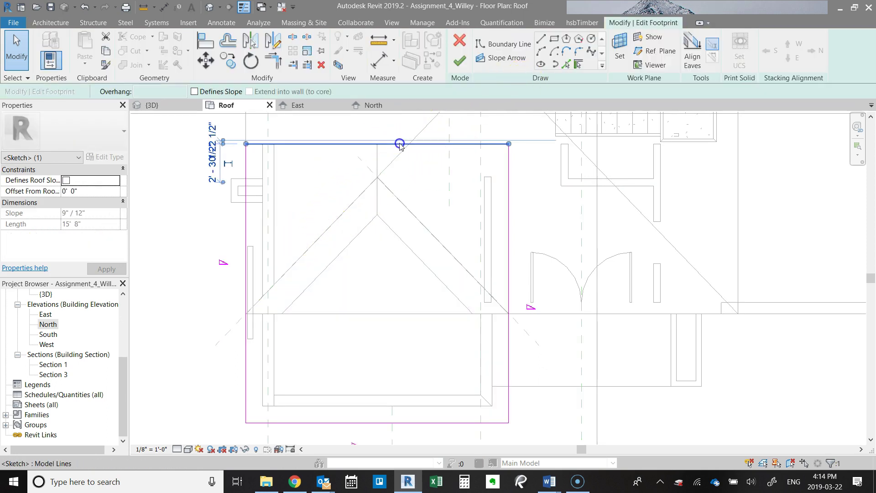
key("Delete")
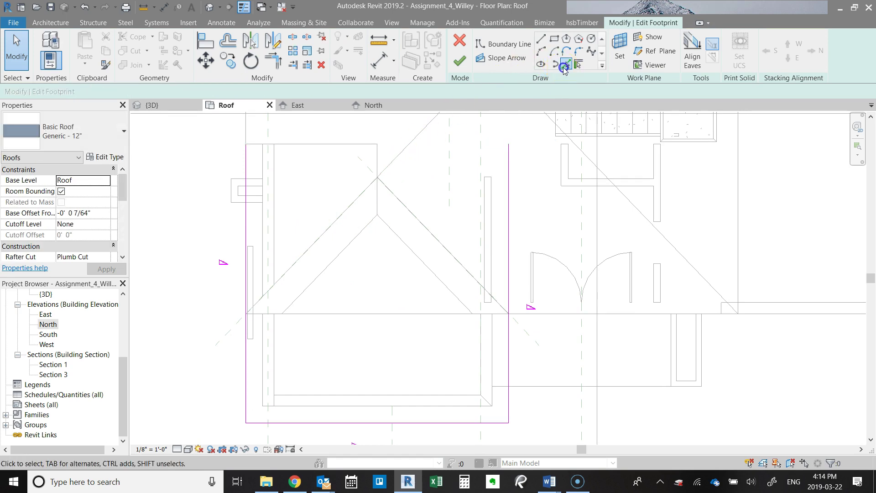
left_click(564, 67)
left_click(340, 211)
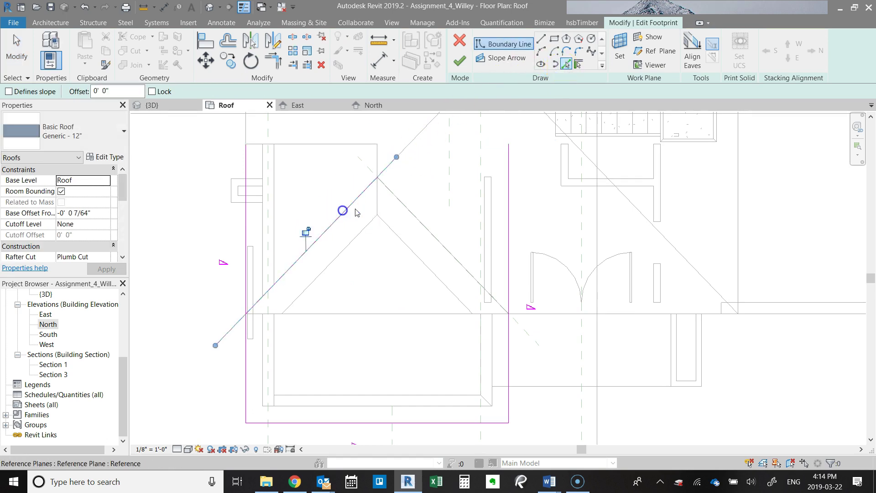
left_click(405, 204)
- Trim the side edges and diagonals to corners meeting at the apex, non-sloping, and finish
left_click(270, 63)
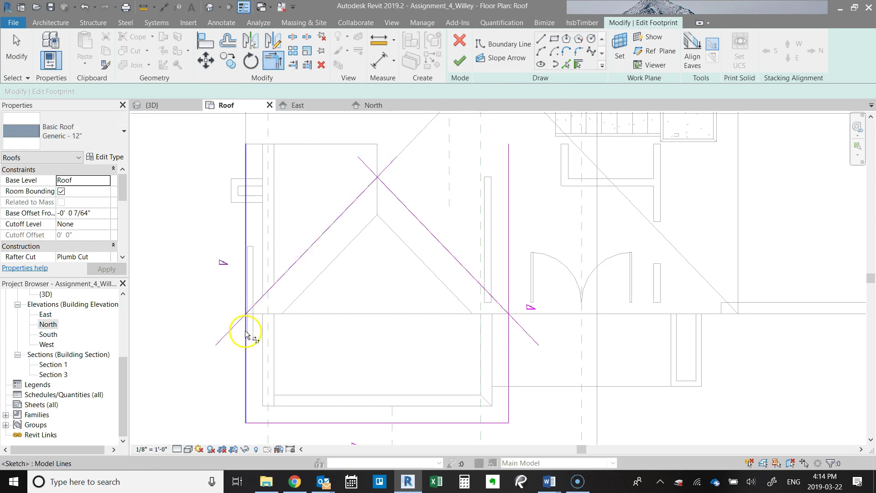
left_click(245, 332)
left_click(254, 301)
left_click(348, 209)
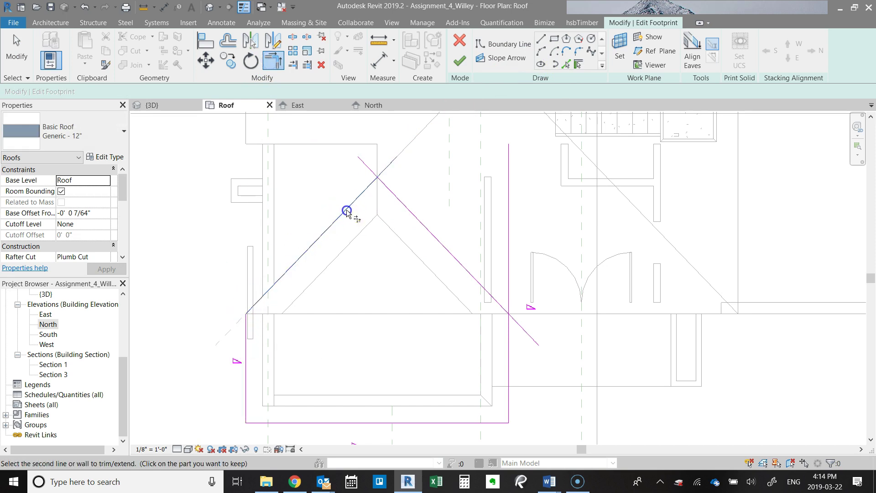
left_click(391, 190)
left_click(466, 276)
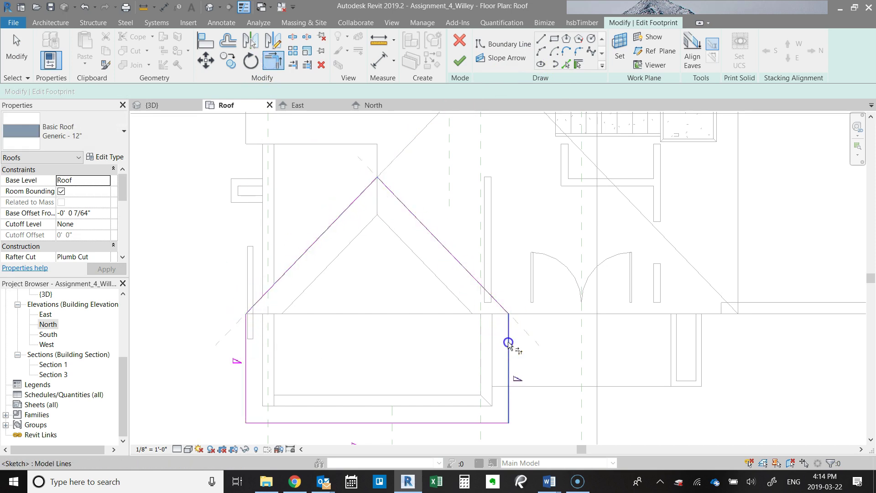
left_click(508, 342)
key("Escape")
left_click(409, 213)
left_click(322, 227, "ctrl")
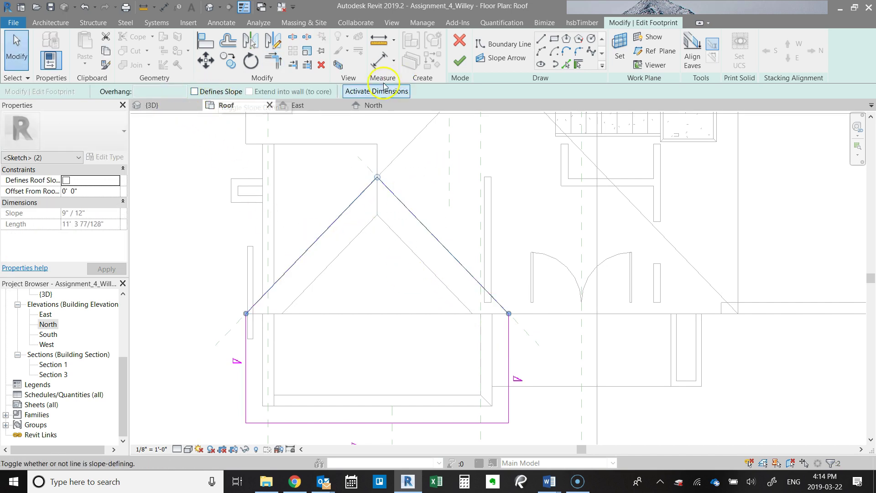
left_click(459, 61)
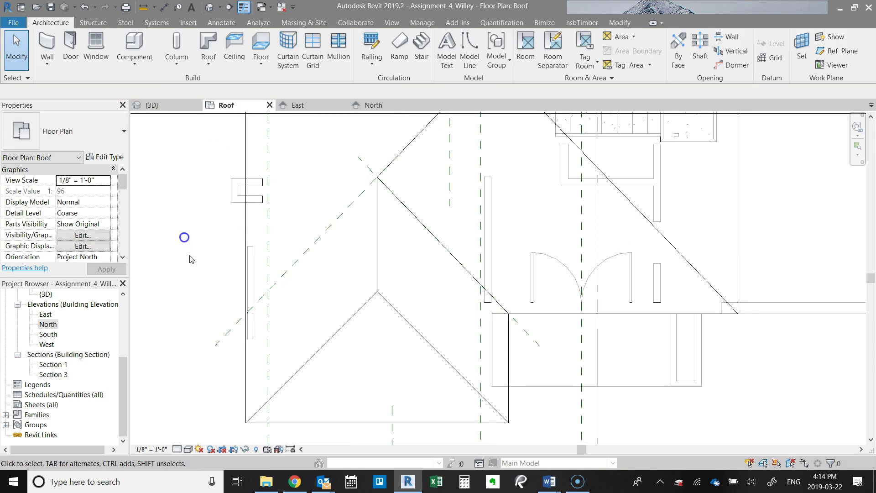
- Switch to the 3D view and temporarily hide the front dormer roof
middle_click_drag(206, 346, 219, 333)
left_click(152, 105)
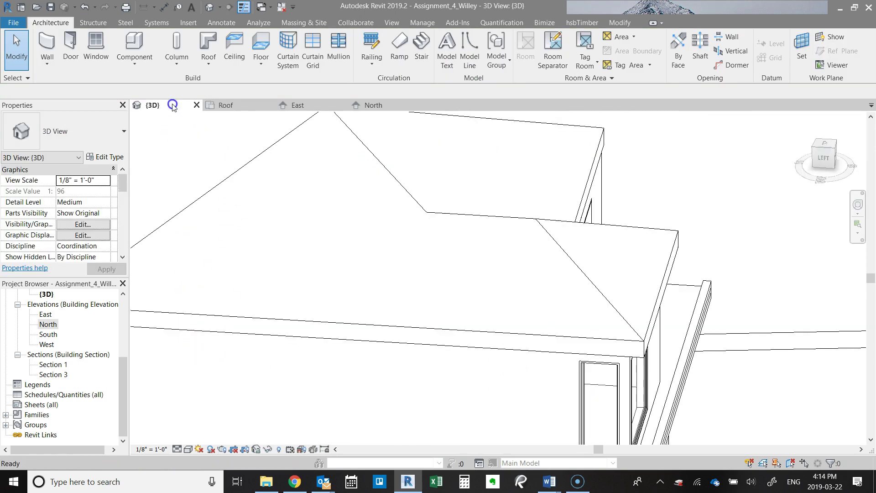
scroll(504, 164, "down", 3)
middle_click_drag(296, 240, 381, 231, "shift")
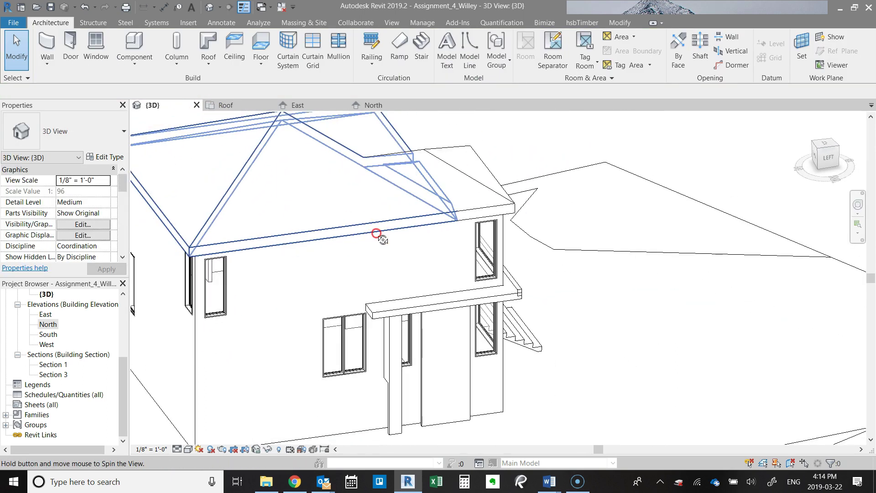
left_click(348, 231)
key("h")
key("h")
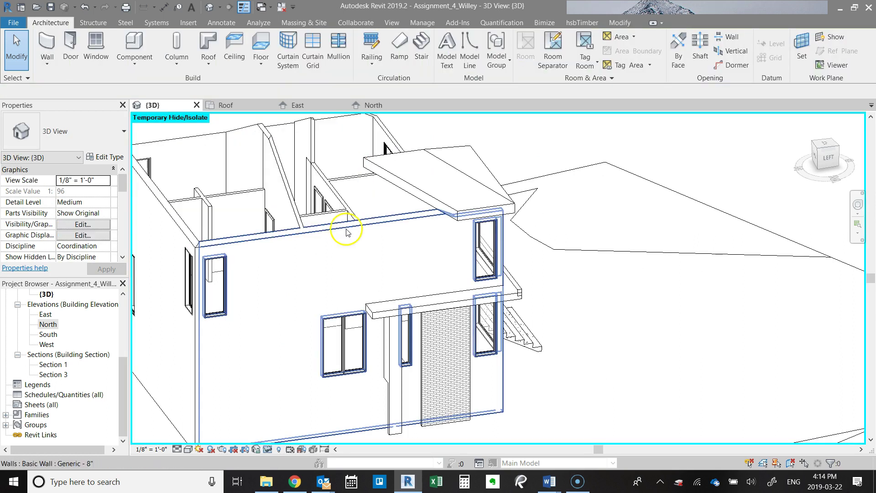
- Inspect the walls beneath, restore the hidden roof, and orbit to a front view
middle_click_drag(313, 215, 358, 242, "shift")
scroll(392, 223, "down", 5)
scroll(397, 221, "up", 6)
middle_click_drag(396, 221, 332, 143, "shift")
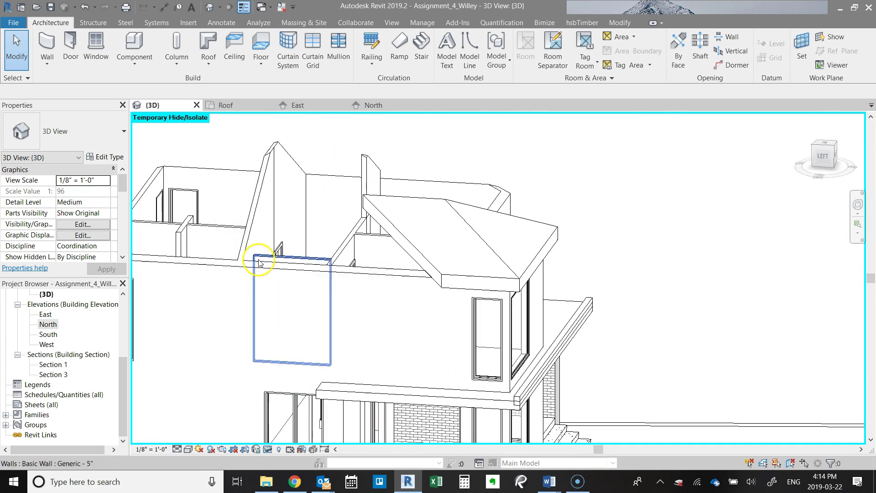
left_click(274, 449)
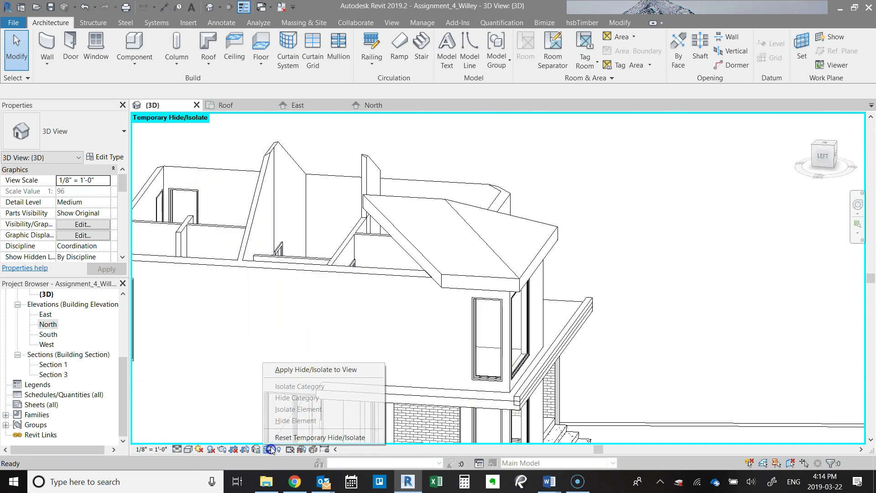
left_click(301, 433)
scroll(502, 233, "down", 4)
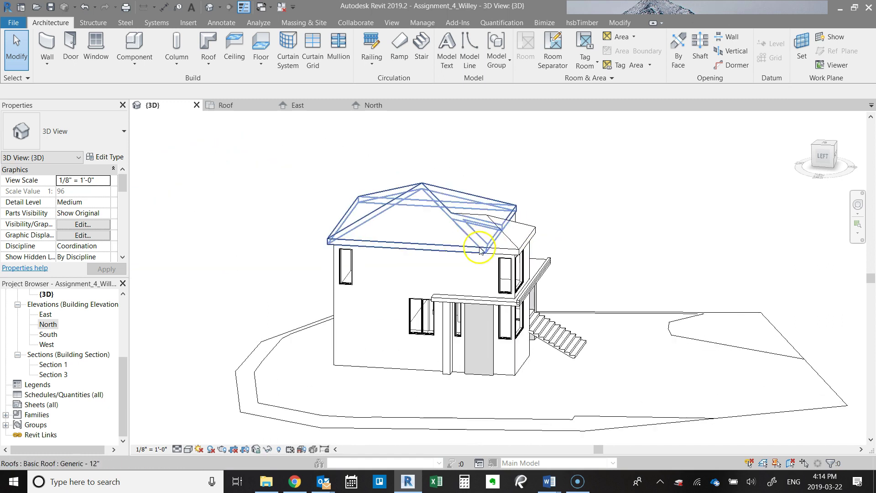
middle_click_drag(492, 225, 349, 250, "shift")
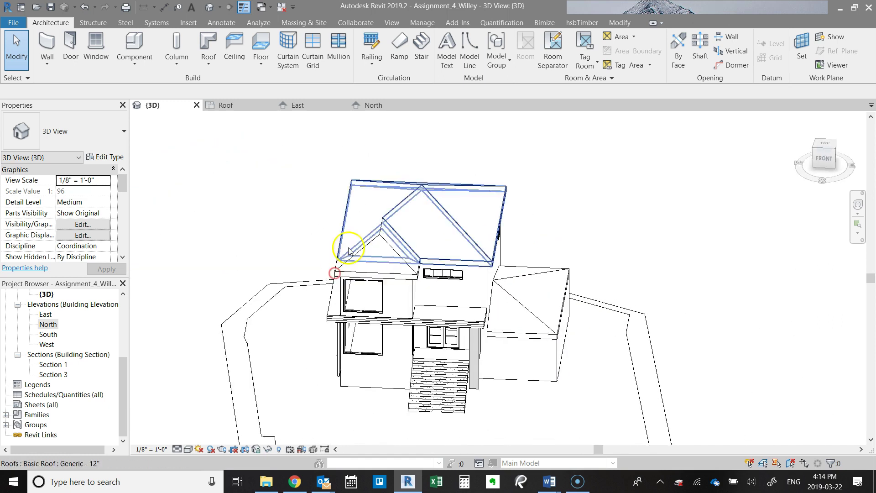
- On the Roof floor plan, select the front dormer roof and inspect its peaked footprint against the main hip roof
left_click(225, 105)
scroll(374, 300, "down", 3)
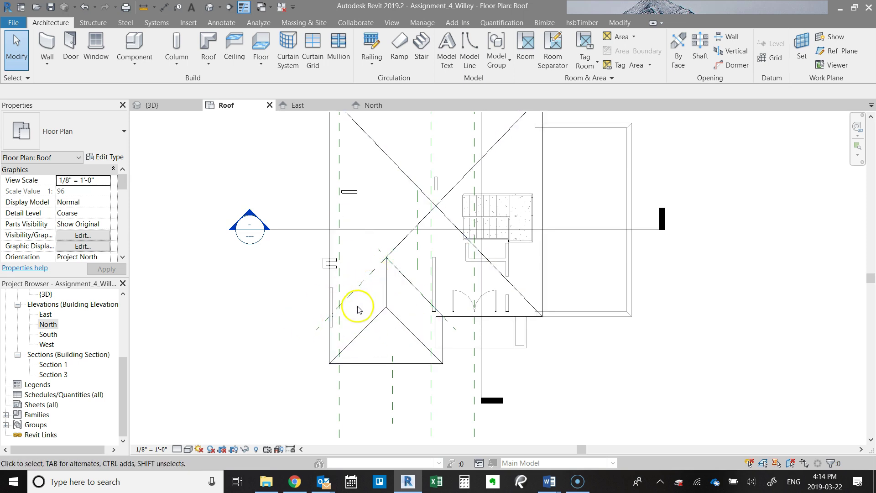
scroll(354, 306, "up", 2)
left_click(342, 362)
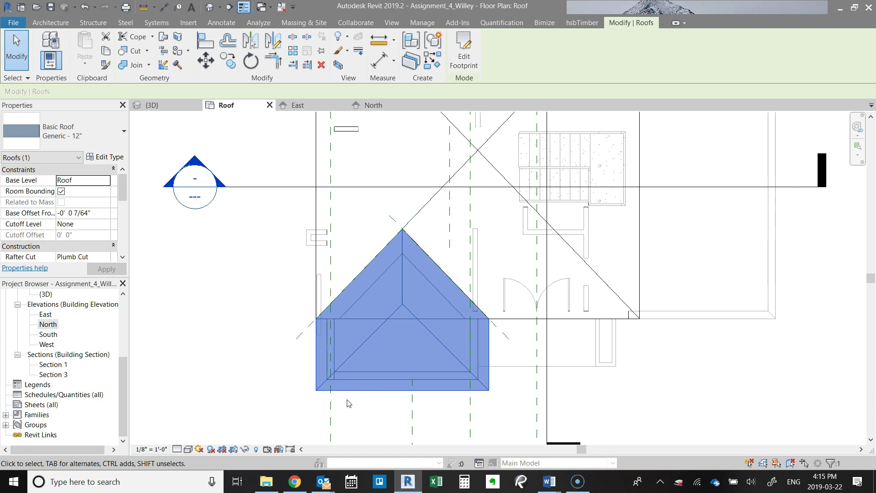
scroll(370, 412, "up", 3)
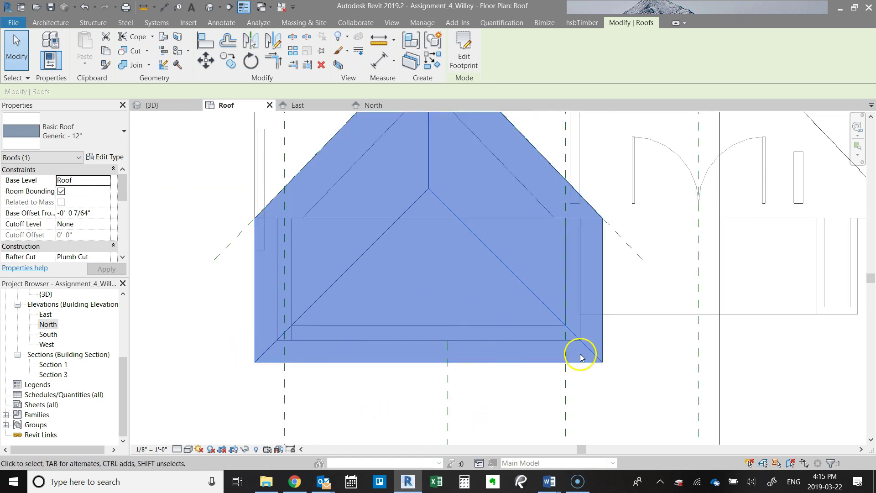
scroll(310, 361, "down", 3)
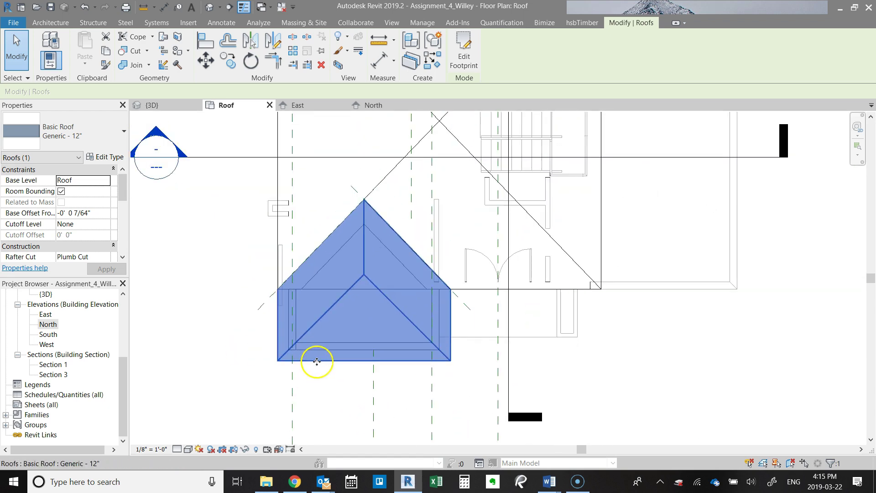
scroll(317, 362, "down", 2)
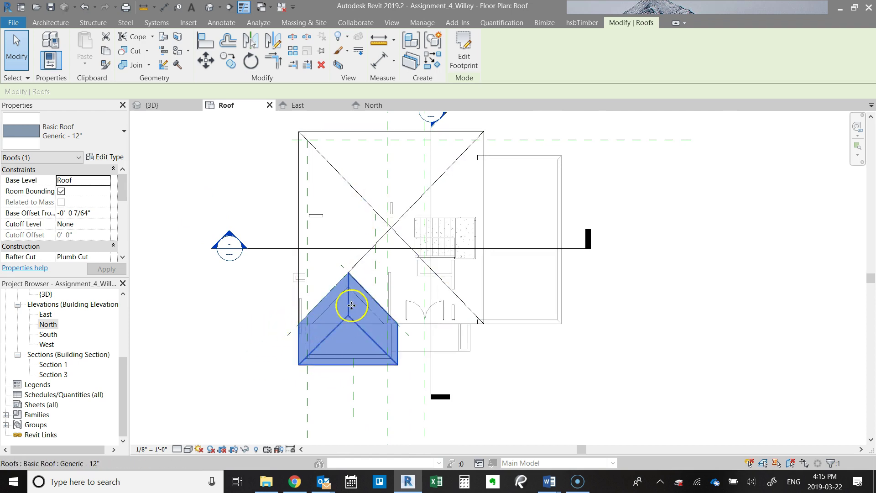